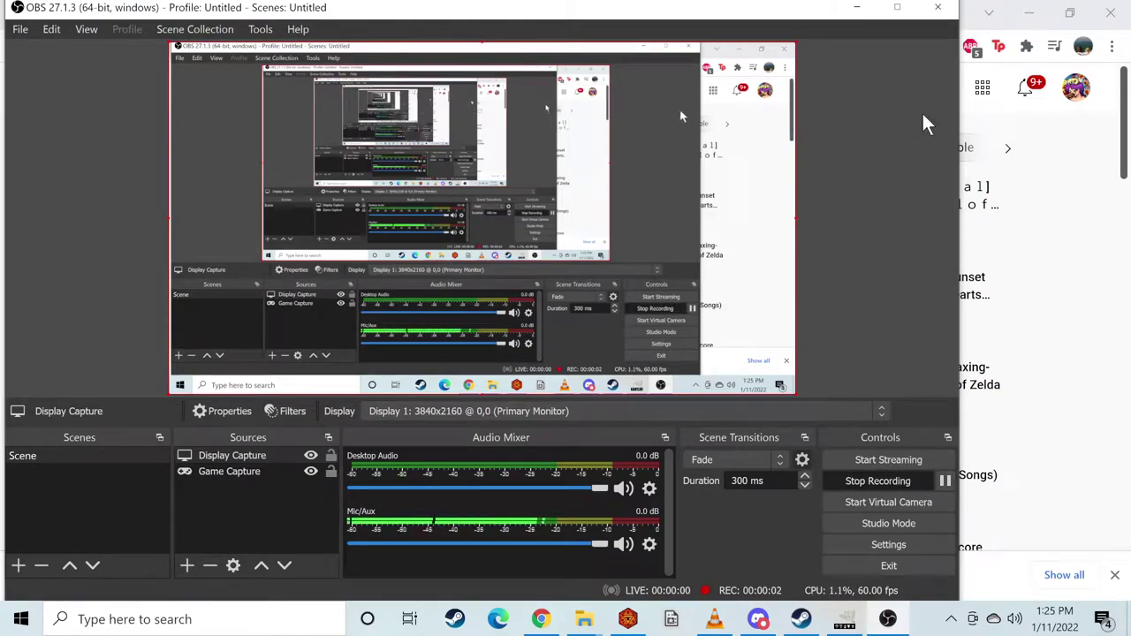
# Start the YouTube soundtrack and lower OBS Desktop Audio to about -24 dB
pyautogui.click(856, 8)
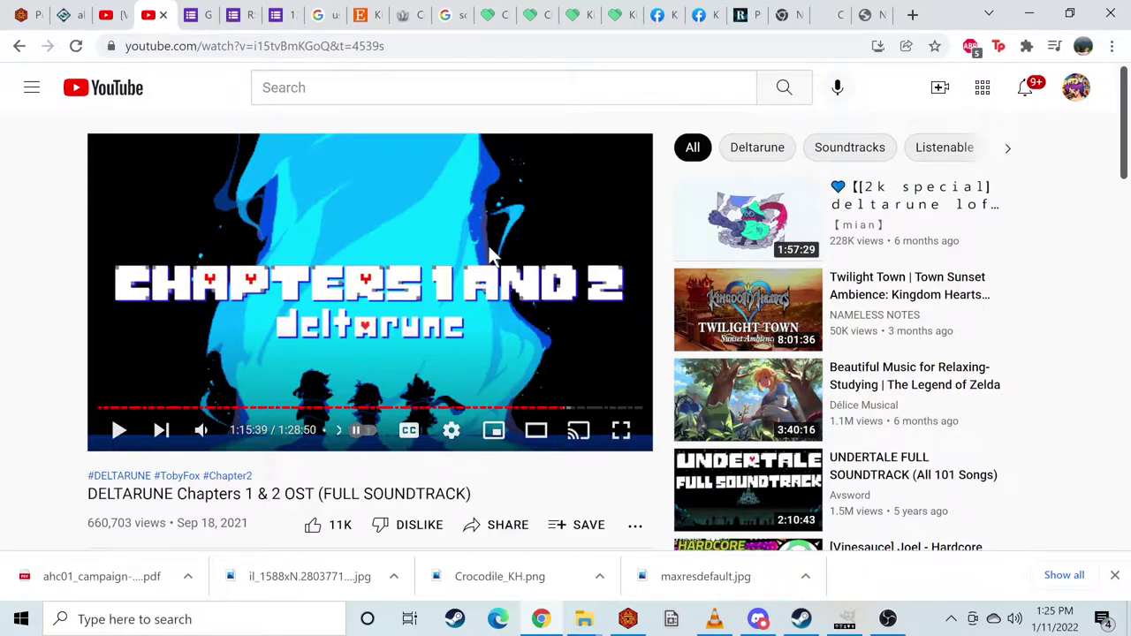
pyautogui.click(487, 239)
pyautogui.click(889, 619)
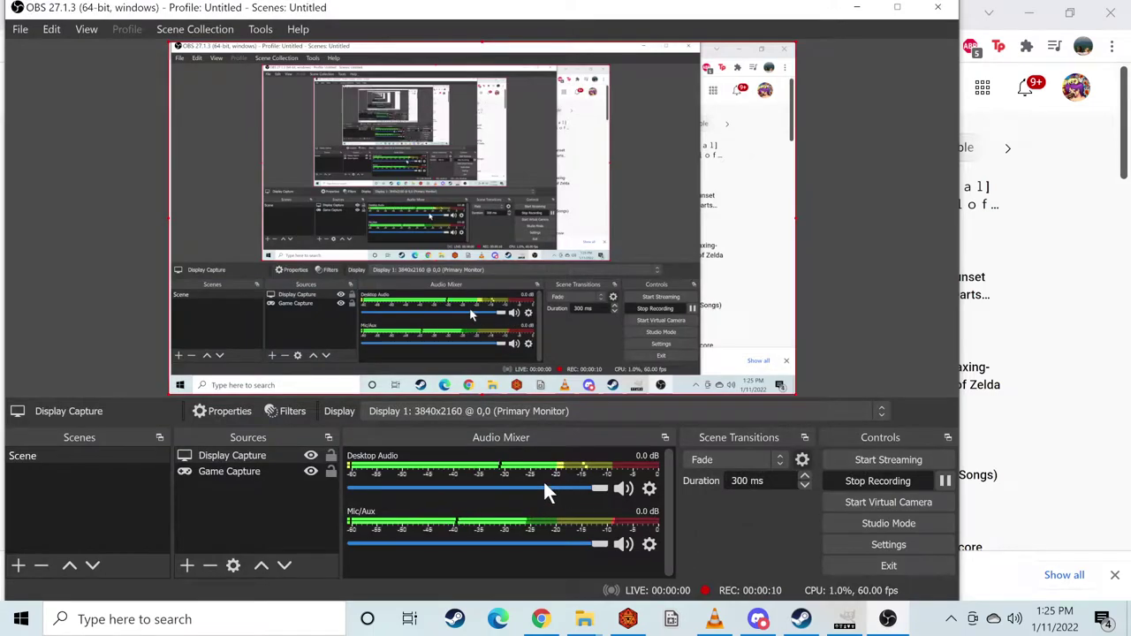
pyautogui.moveTo(545, 486); pyautogui.dragTo(460, 485)
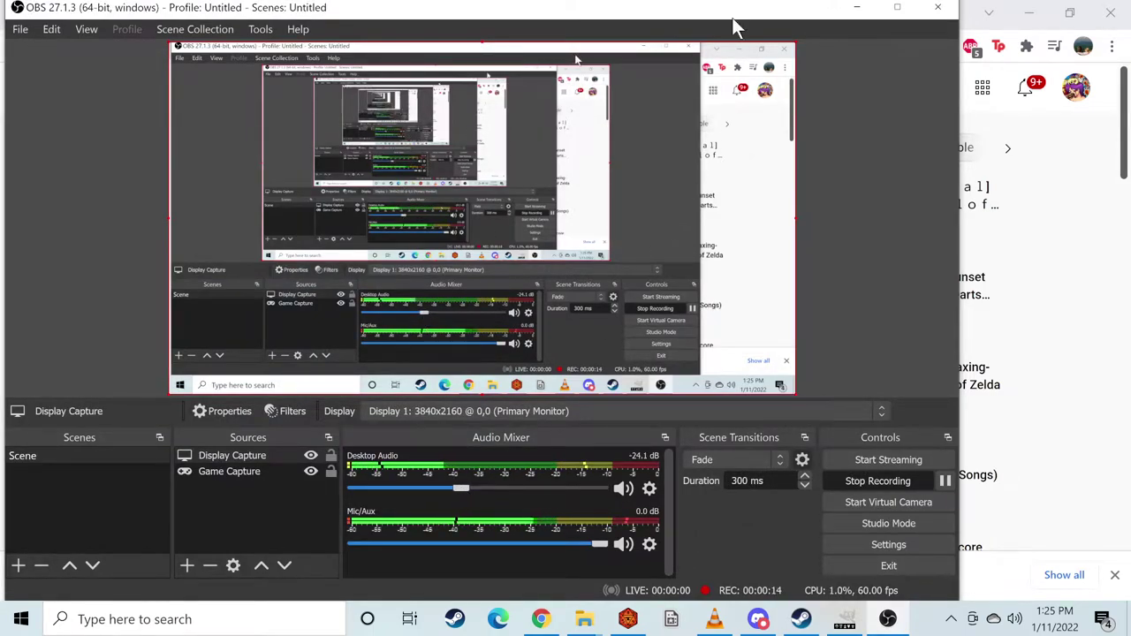
pyautogui.click(855, 8)
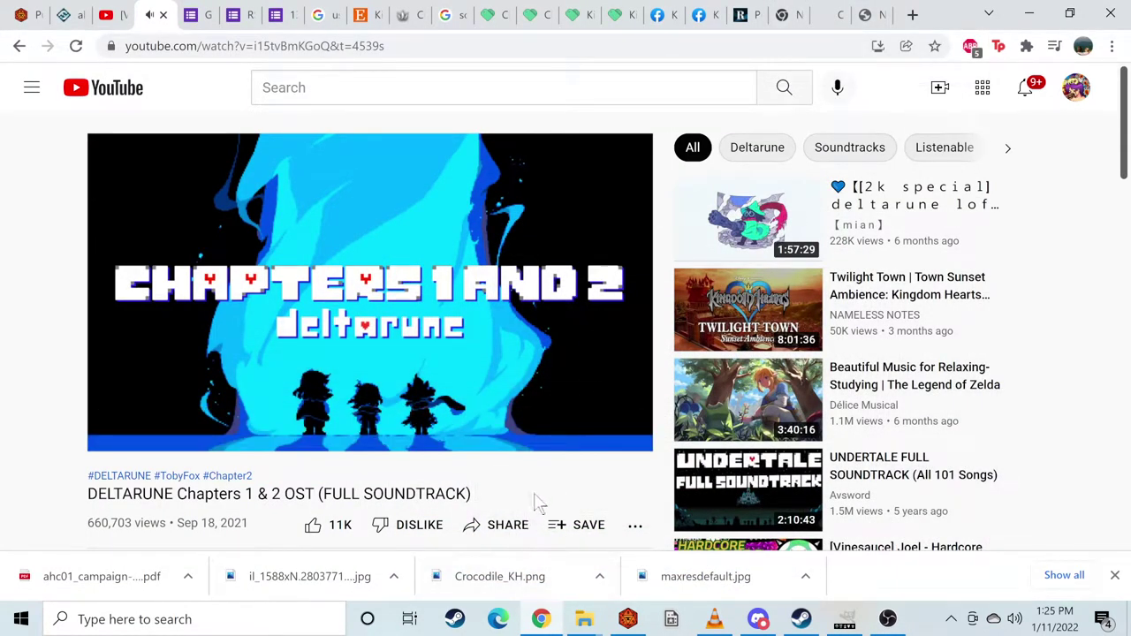
# Check in Foundry's Module Management list that Midi QOL is active, then close it
pyautogui.hotkey('alt', 'Tab')
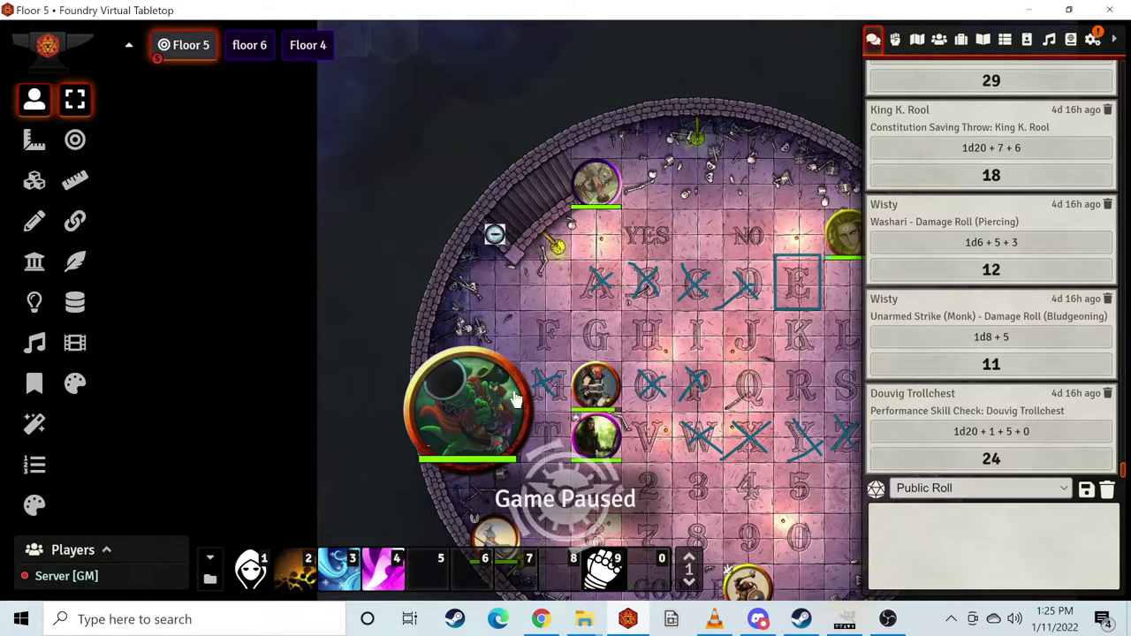
pyautogui.moveTo(740, 303); pyautogui.dragTo(576, 218)
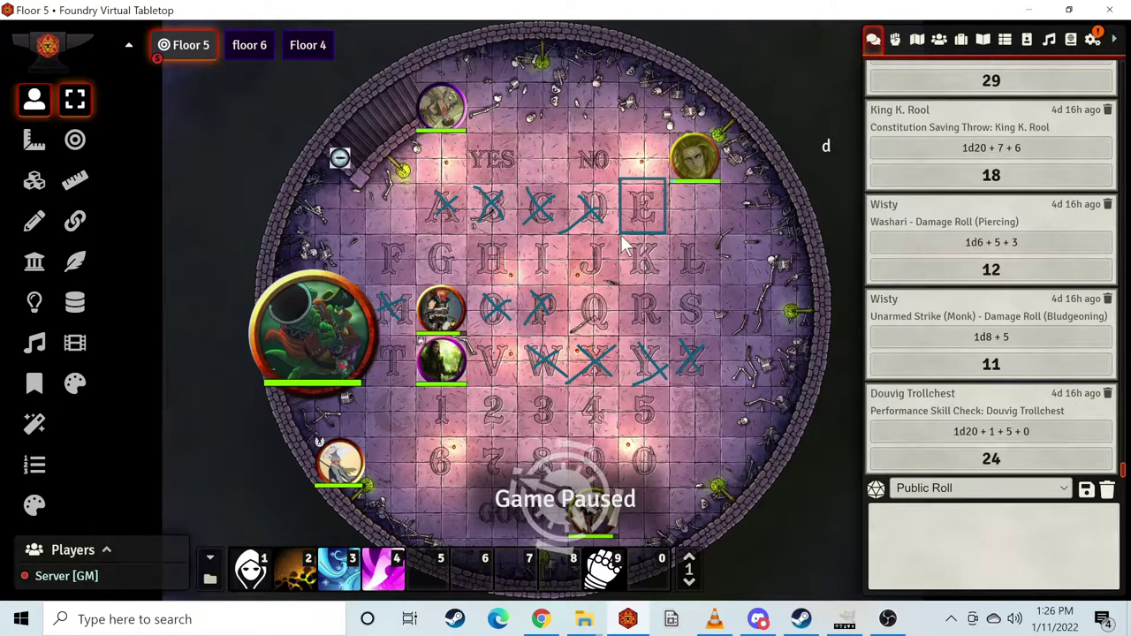
pyautogui.click(1093, 39)
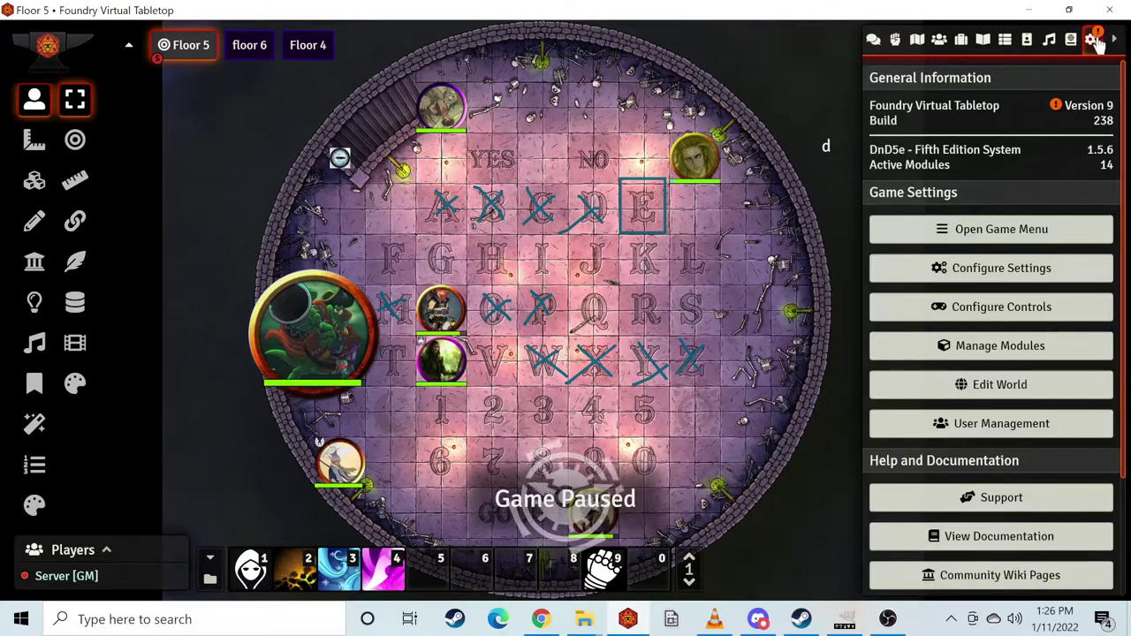
pyautogui.click(997, 348)
pyautogui.scroll(-5, 614, 292)
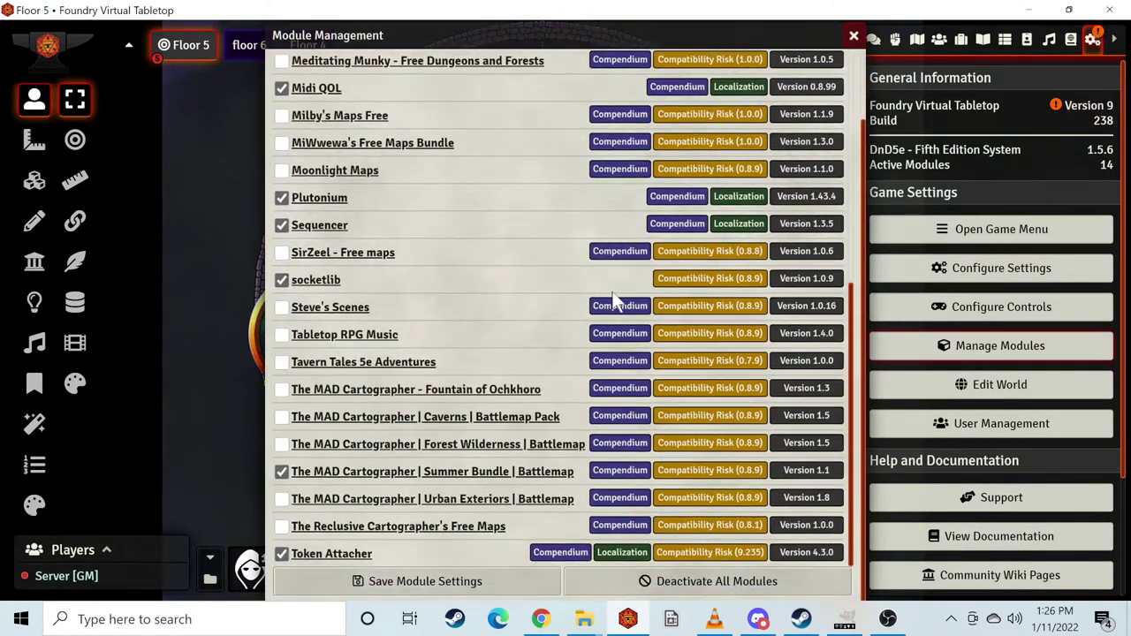
pyautogui.scroll(5, 612, 289)
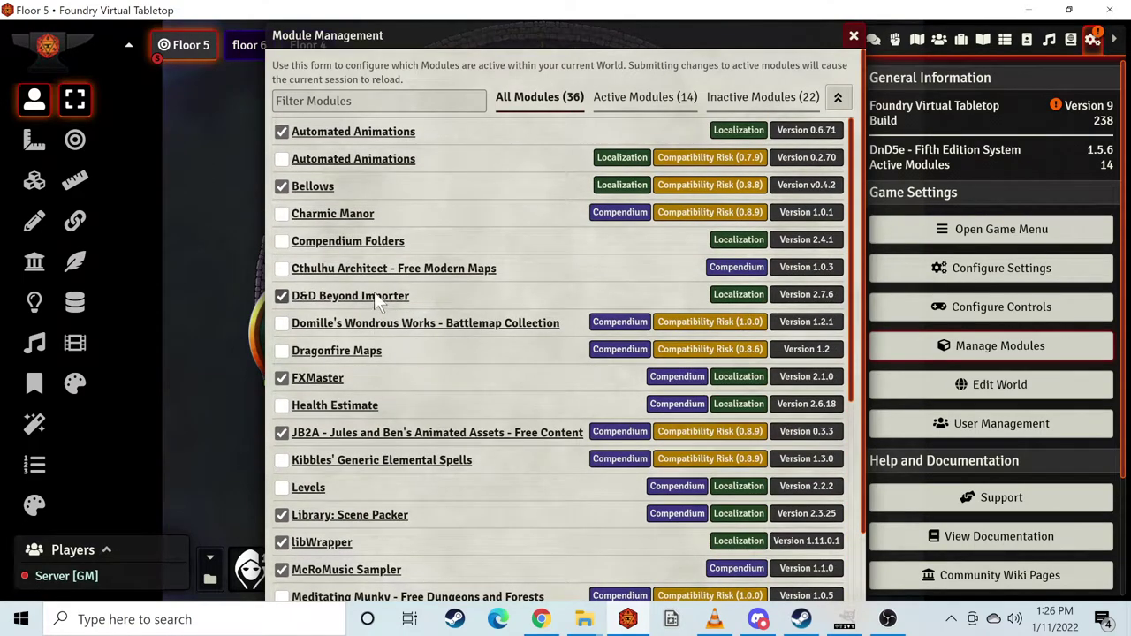
pyautogui.click(853, 37)
pyautogui.doubleClick(438, 313)
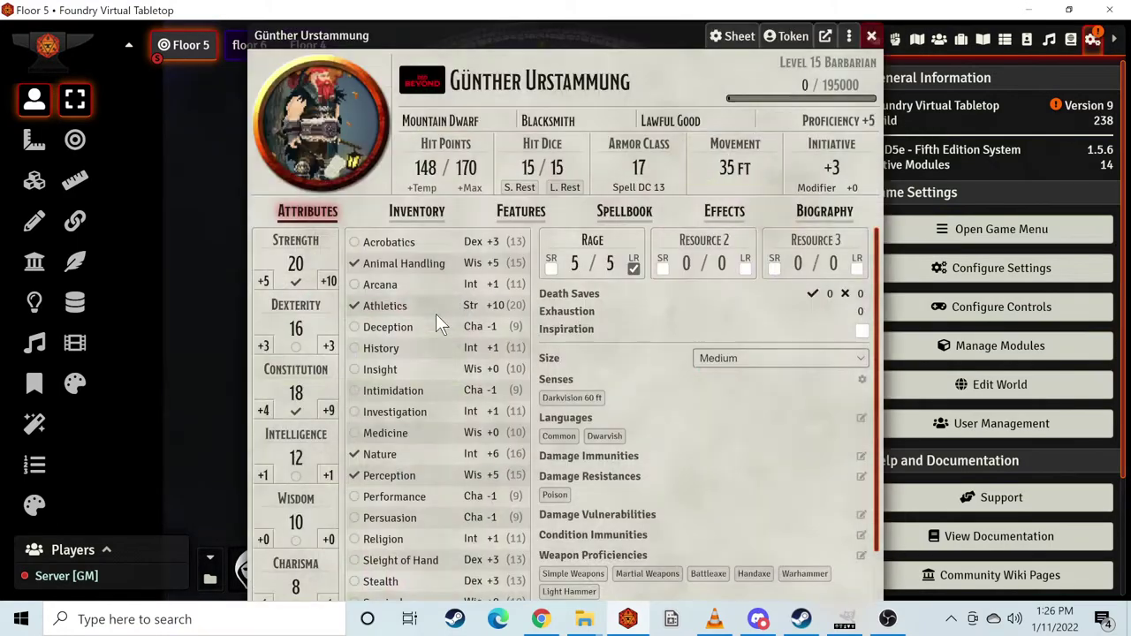
pyautogui.click(423, 86)
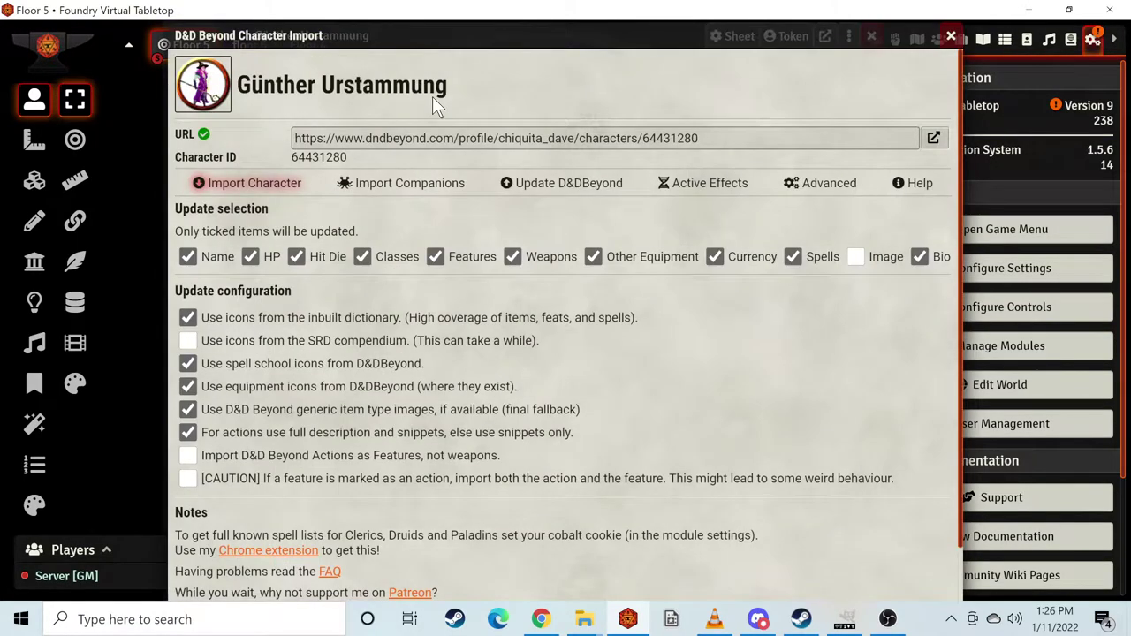
pyautogui.scroll(-1, 460, 402)
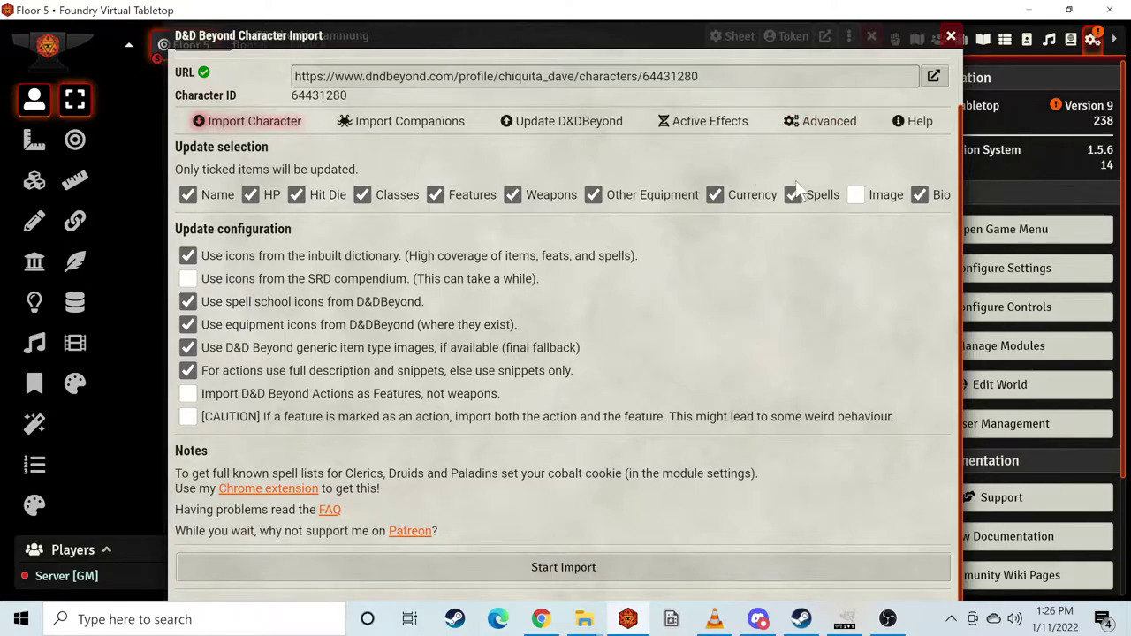
pyautogui.scroll(1, 800, 177)
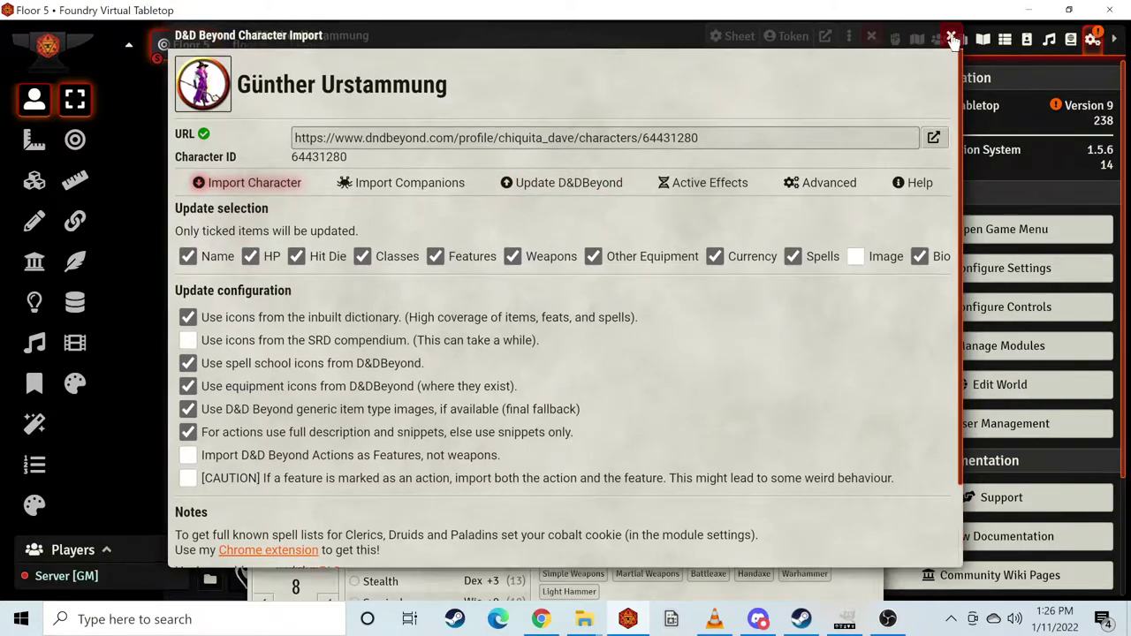
pyautogui.click(952, 38)
pyautogui.click(873, 38)
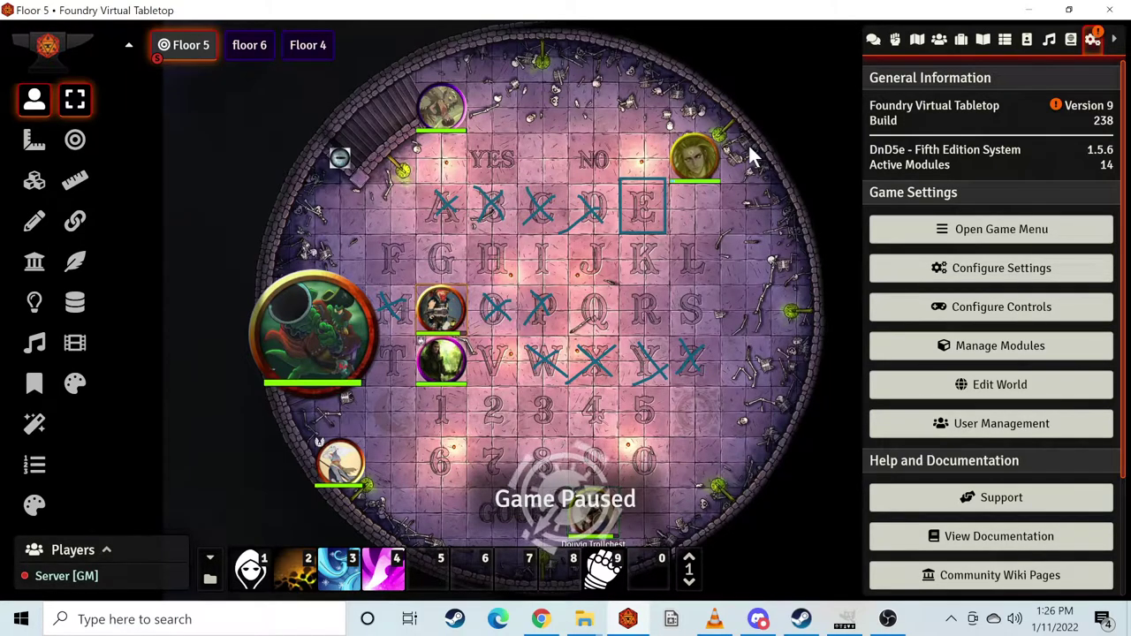
# Finish the blue X over the M tile, then bring up combat and load the floor 6 scene
pyautogui.scroll(2, 682, 352)
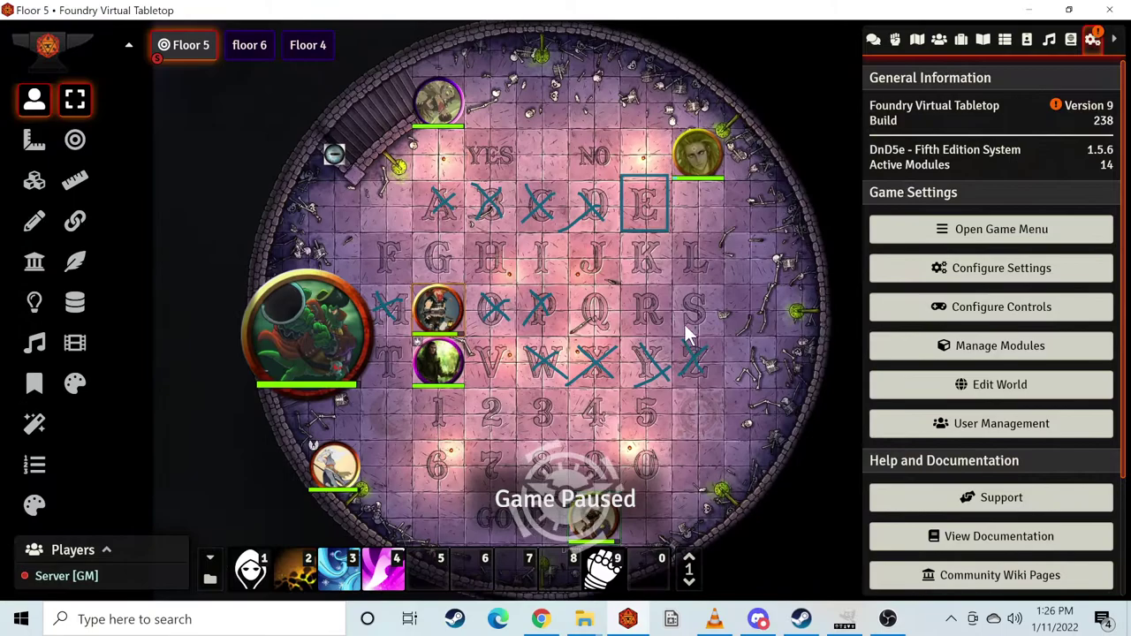
pyautogui.moveTo(684, 324); pyautogui.dragTo(662, 291)
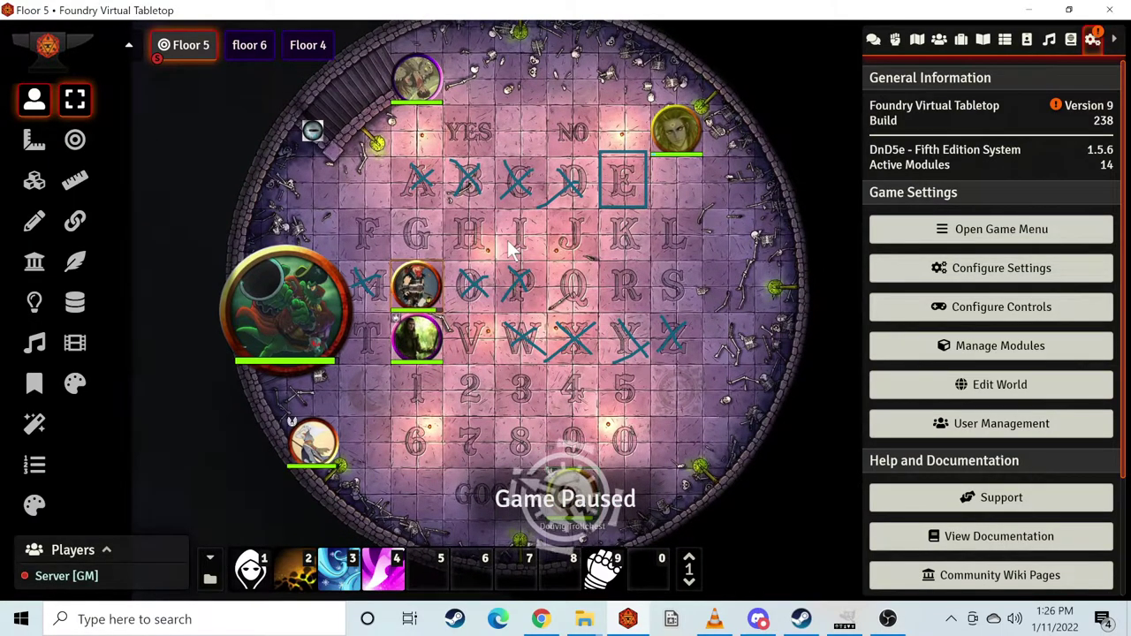
pyautogui.scroll(1, 510, 250)
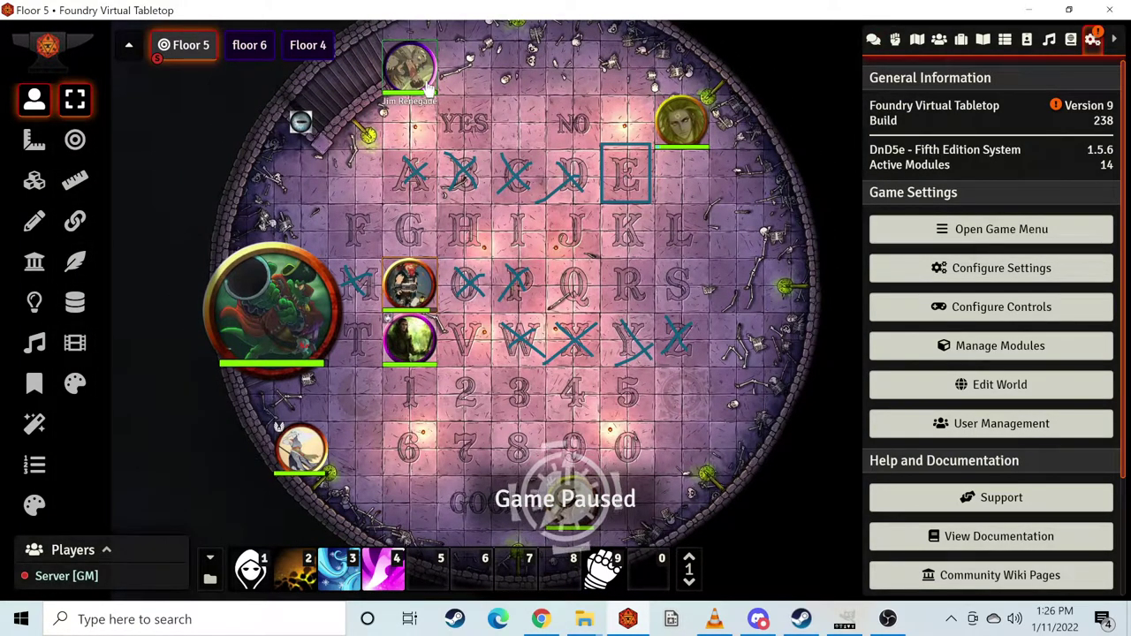
pyautogui.press('Up')
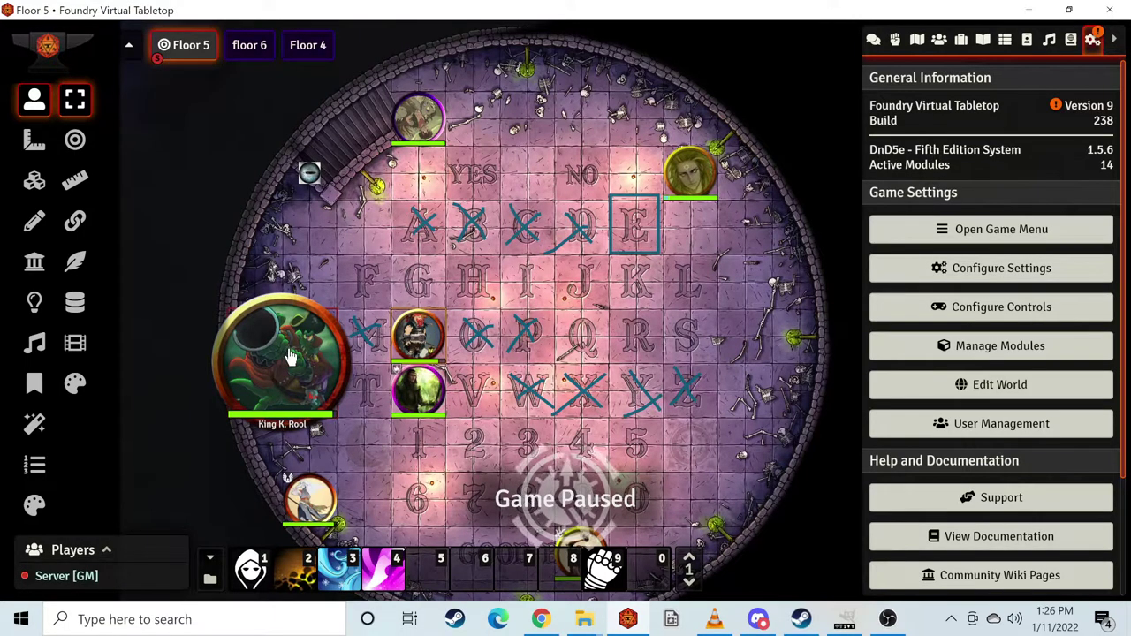
pyautogui.moveTo(380, 320); pyautogui.dragTo(356, 346)
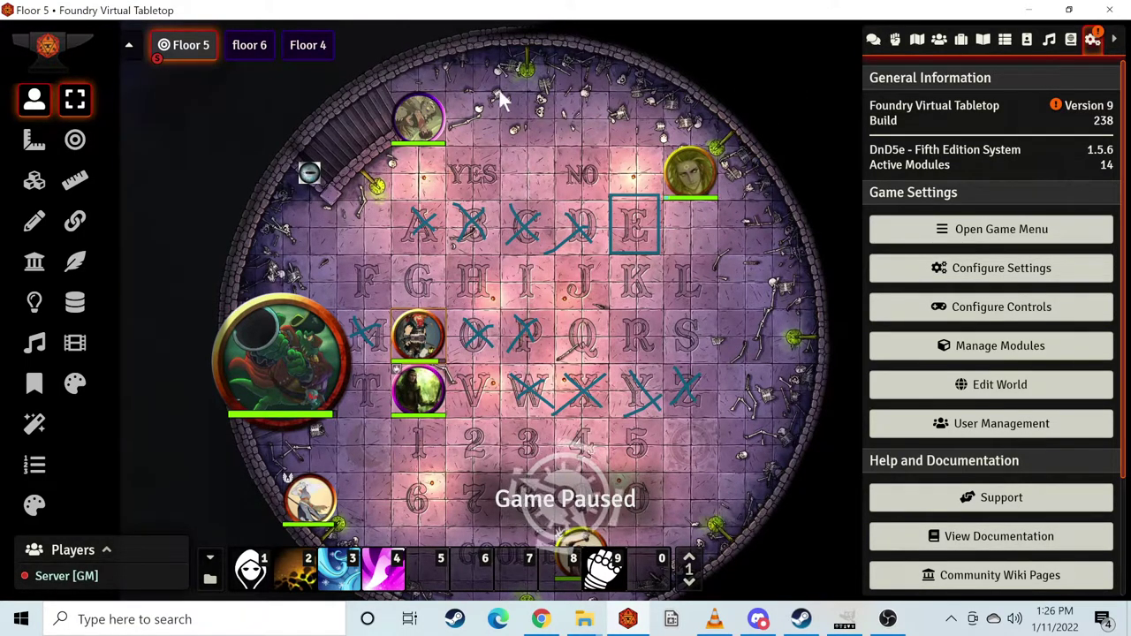
pyautogui.click(896, 42)
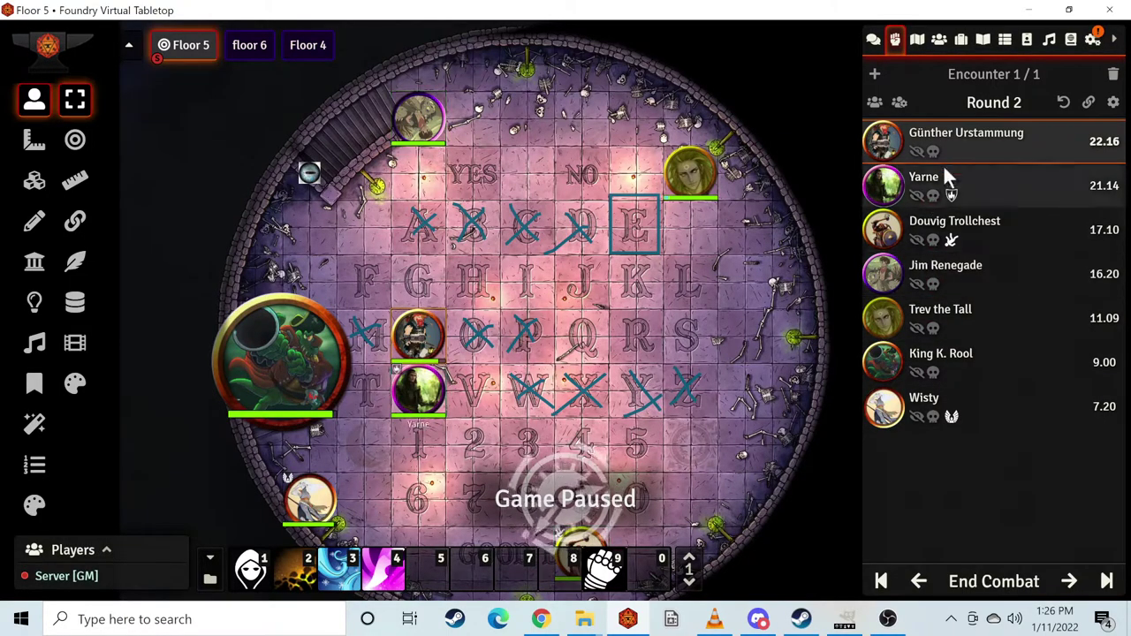
pyautogui.click(237, 50)
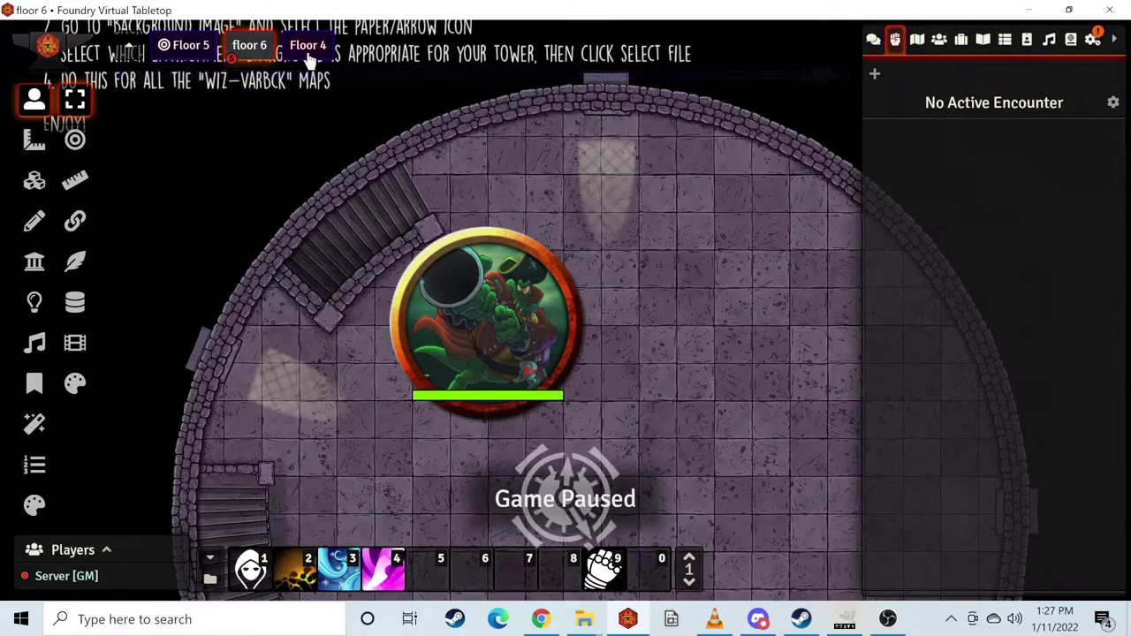
# On the Floor 4 scene, end the existing combat encounter
pyautogui.click(308, 51)
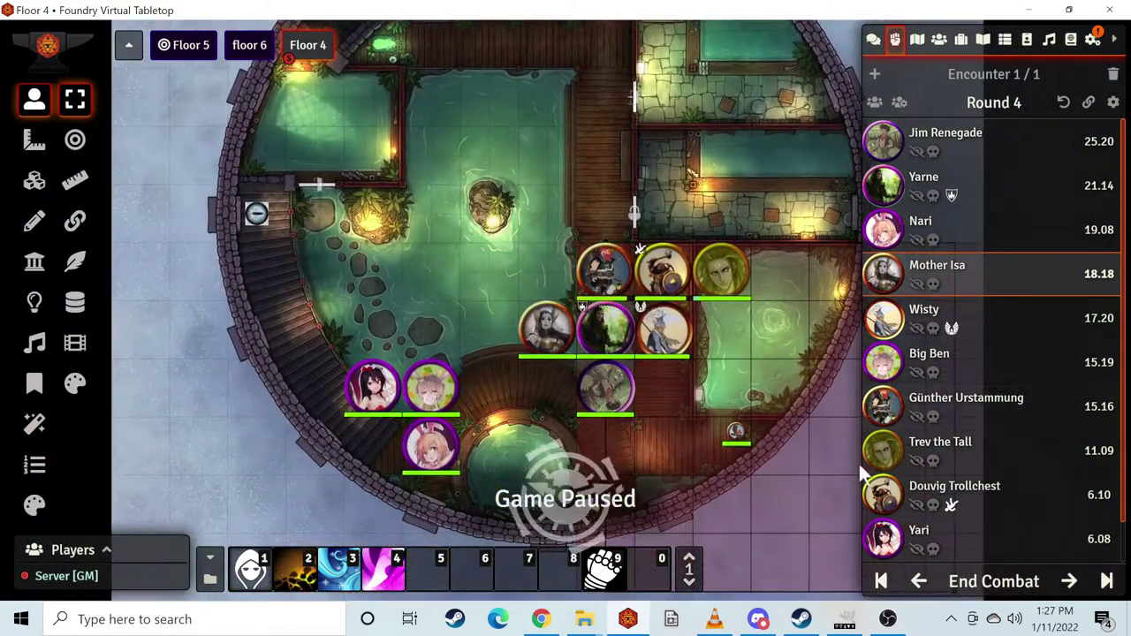
pyautogui.click(972, 583)
pyautogui.click(494, 343)
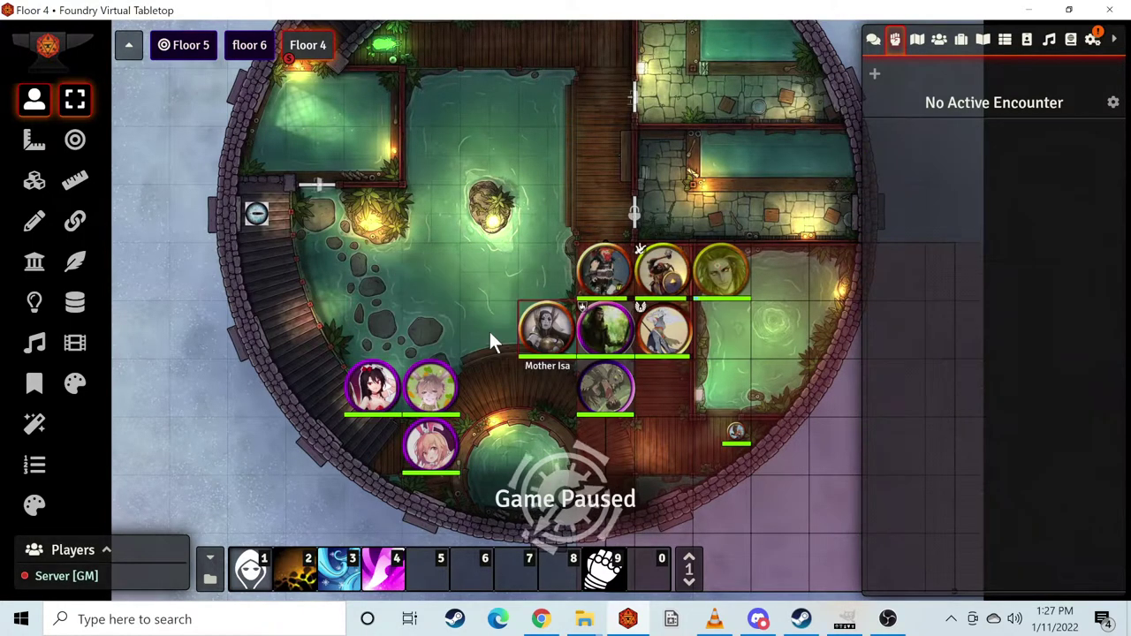
# Box-select the whole token group and add them all to a new encounter
pyautogui.moveTo(270, 139); pyautogui.dragTo(758, 468)
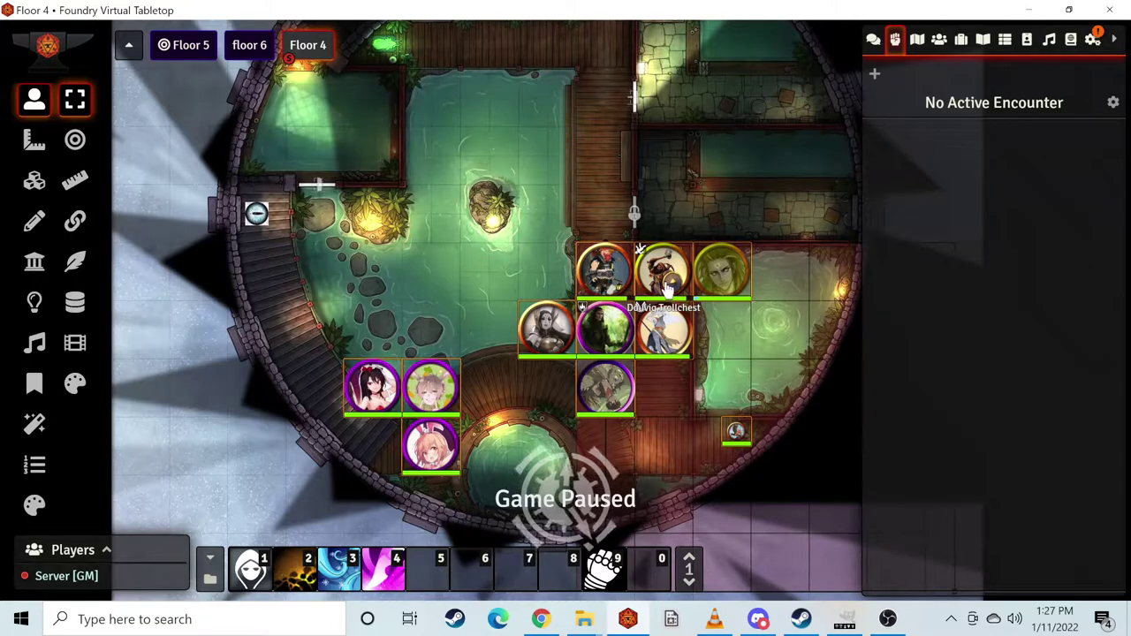
pyautogui.rightClick(666, 285)
pyautogui.click(713, 306)
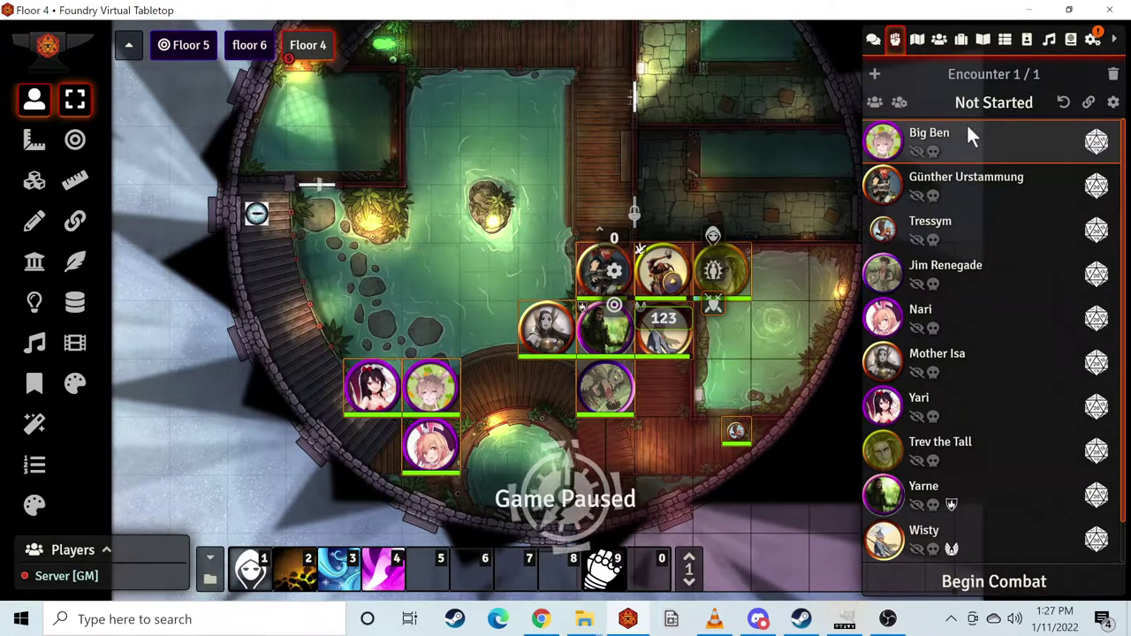
# Roll initiative for all NPCs and review the rolls in chat
pyautogui.click(900, 104)
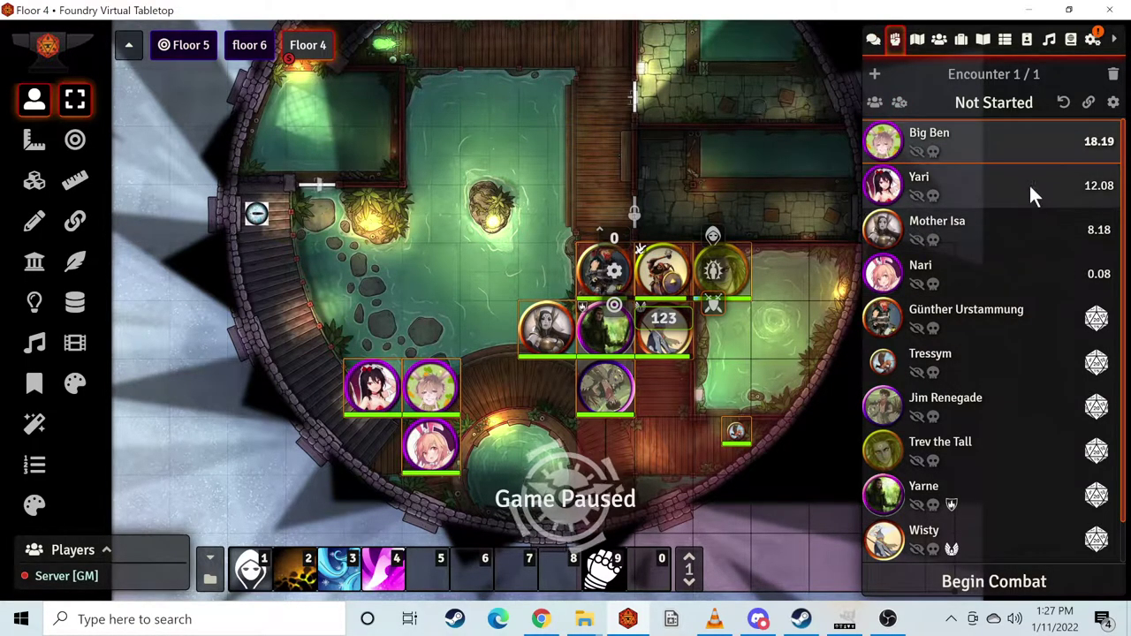
pyautogui.click(873, 39)
pyautogui.scroll(3, 944, 416)
pyautogui.scroll(-3, 932, 371)
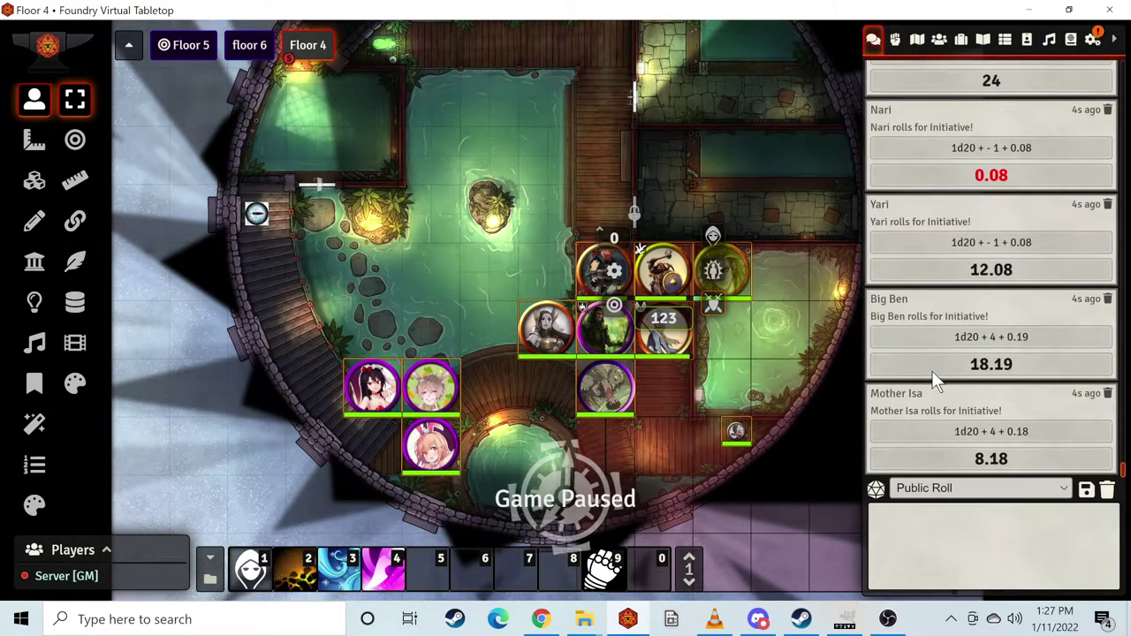
pyautogui.click(895, 40)
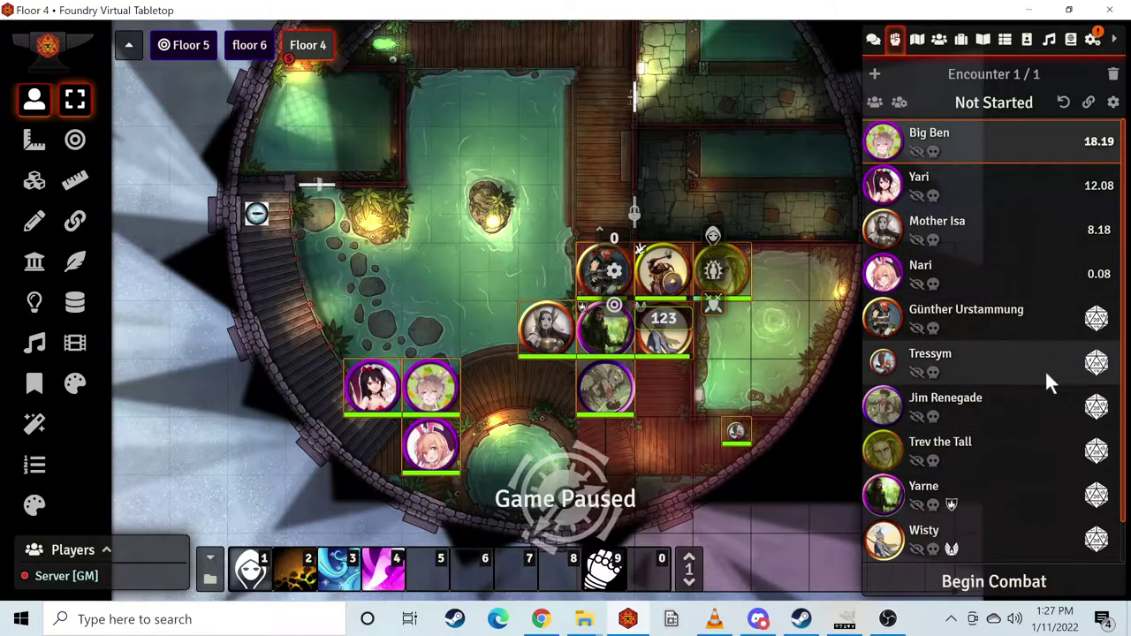
# Roll initiative for Günther Urstammung, Tressym, Jim Renegade, Trev the Tall, Yarne and Wisty
pyautogui.click(1096, 318)
pyautogui.click(1097, 360)
pyautogui.click(1098, 406)
pyautogui.click(1098, 451)
pyautogui.click(1097, 495)
pyautogui.click(1096, 539)
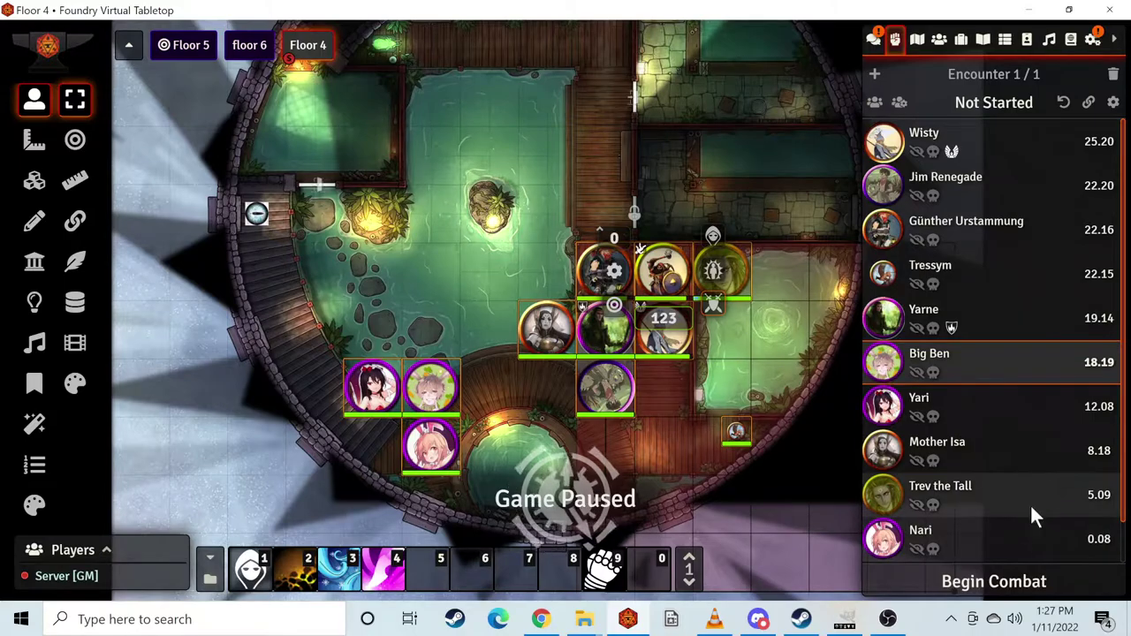
# Begin combat and advance through every turn until Round 2 starts with Wisty
pyautogui.click(1042, 590)
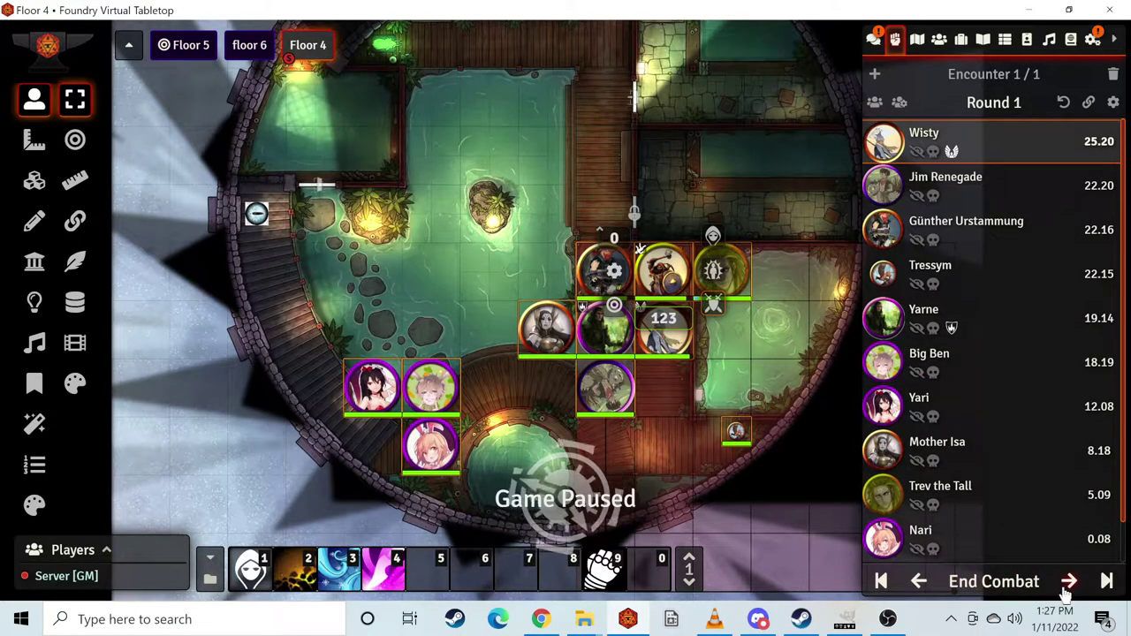
pyautogui.click(1068, 585)
pyautogui.click(1068, 585)
pyautogui.click(1068, 585)
pyautogui.click(1069, 585)
pyautogui.click(1068, 585)
pyautogui.click(1068, 586)
pyautogui.click(1069, 585)
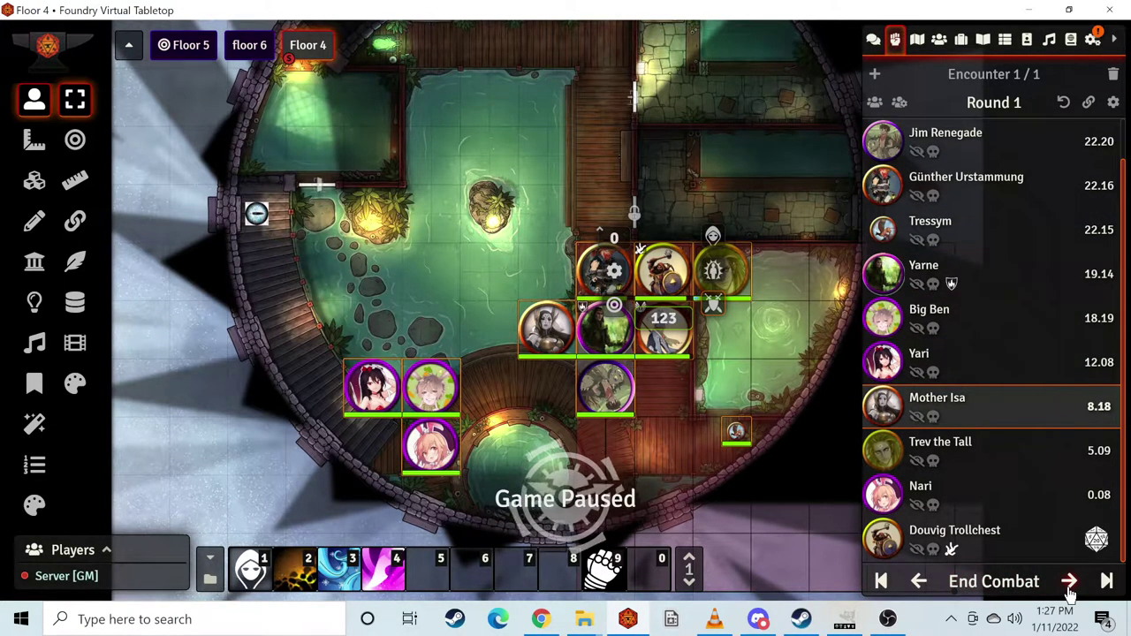
pyautogui.click(1069, 585)
pyautogui.click(1068, 585)
pyautogui.click(1069, 586)
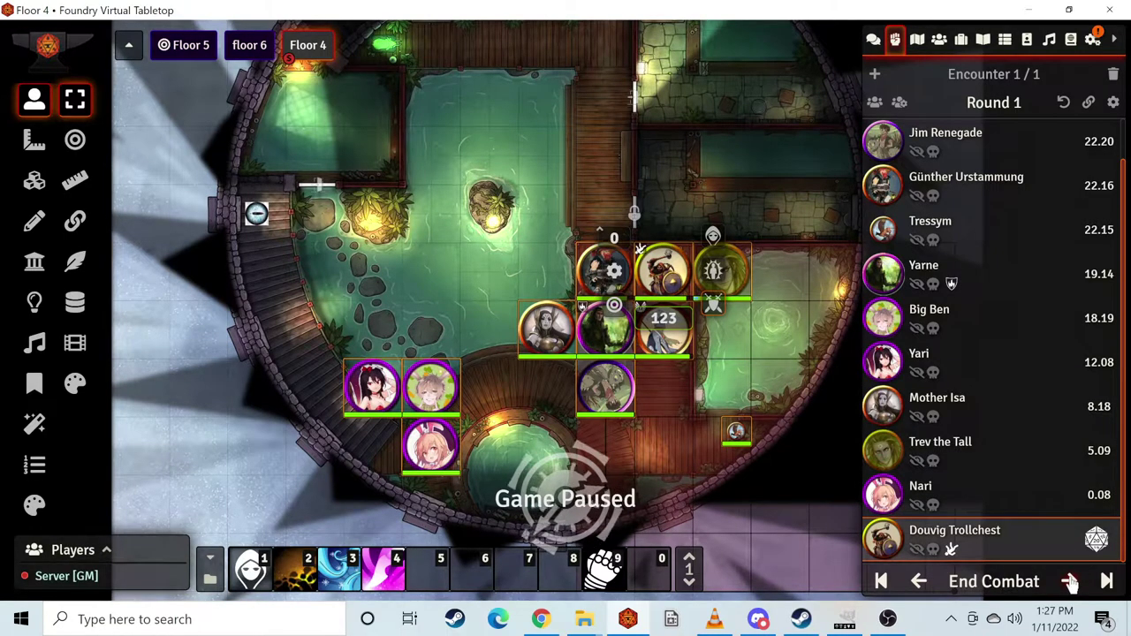
pyautogui.click(1068, 586)
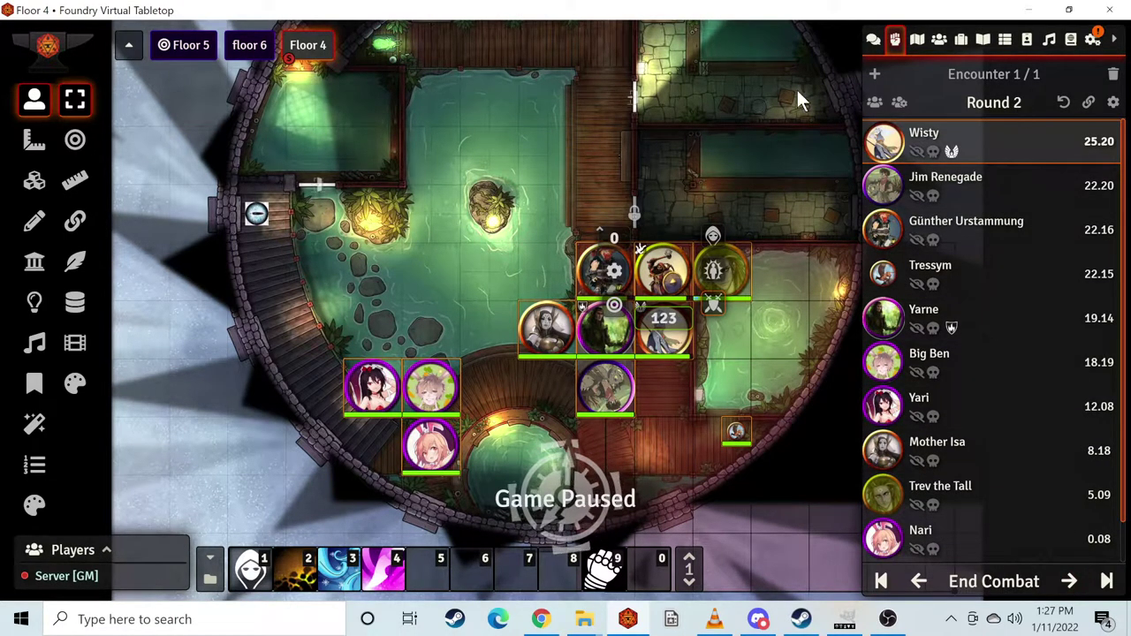
pyautogui.moveTo(716, 140); pyautogui.dragTo(668, 158)
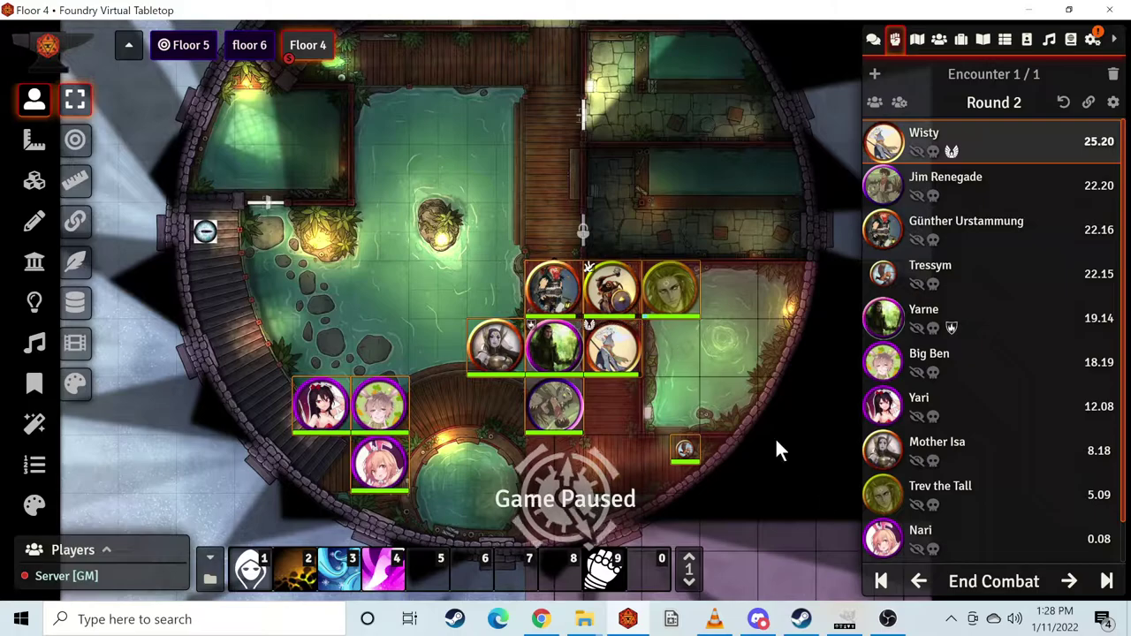
# End the combat encounter so the tracker is empty
pyautogui.click(989, 582)
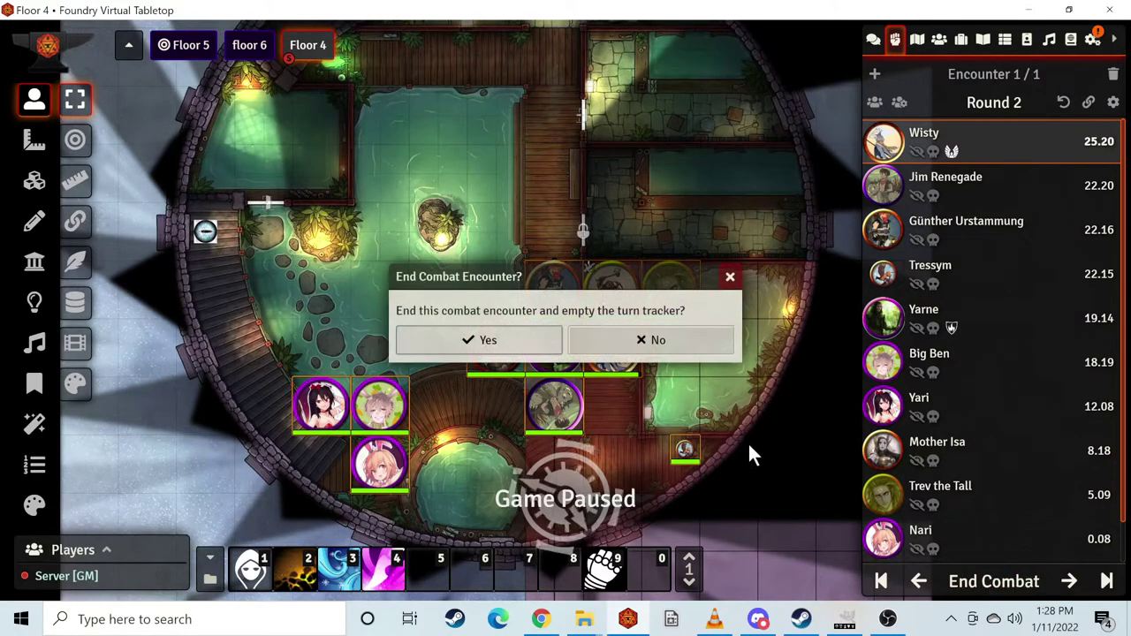
pyautogui.click(468, 336)
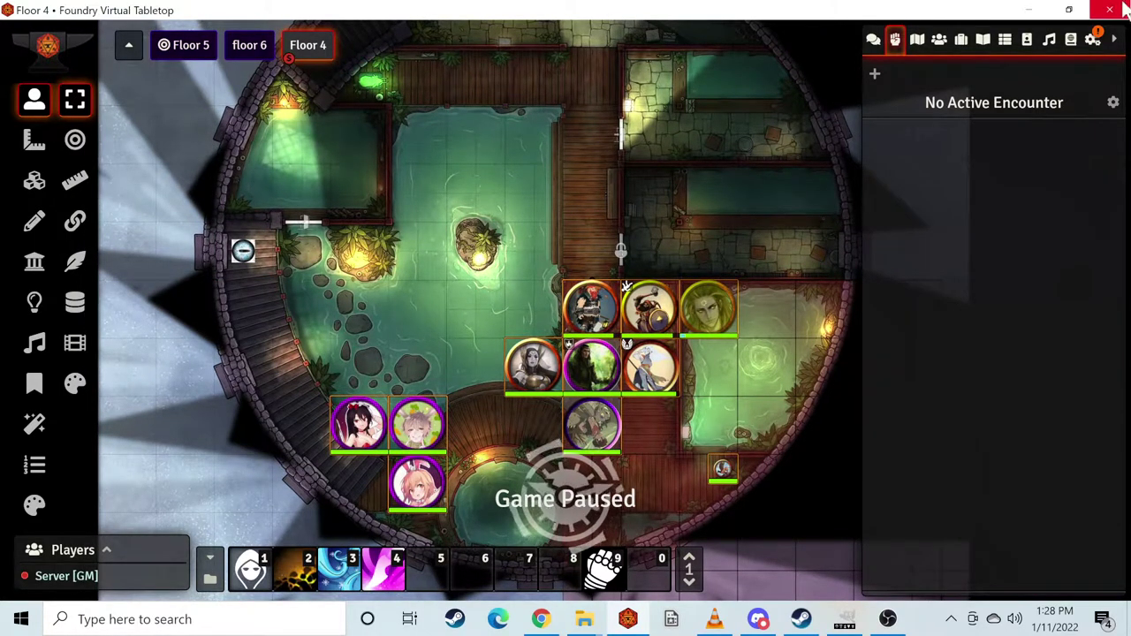
pyautogui.click(1093, 39)
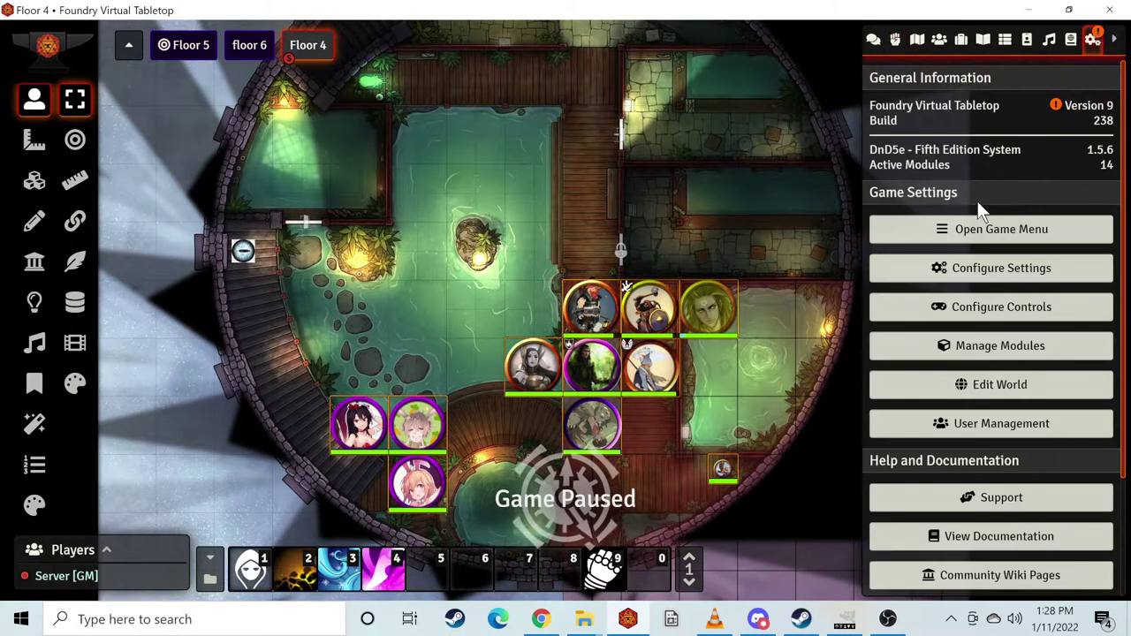
# Recheck the installed modules, then open Module Settings in Configure Game Settings
pyautogui.click(989, 348)
pyautogui.scroll(-2, 378, 504)
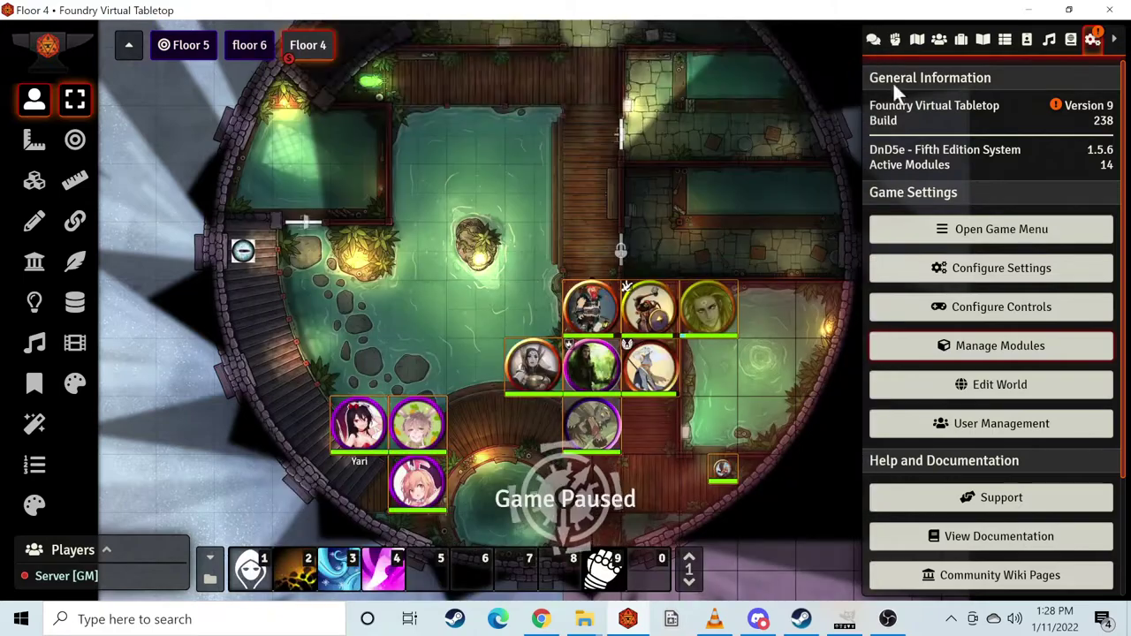
pyautogui.click(853, 35)
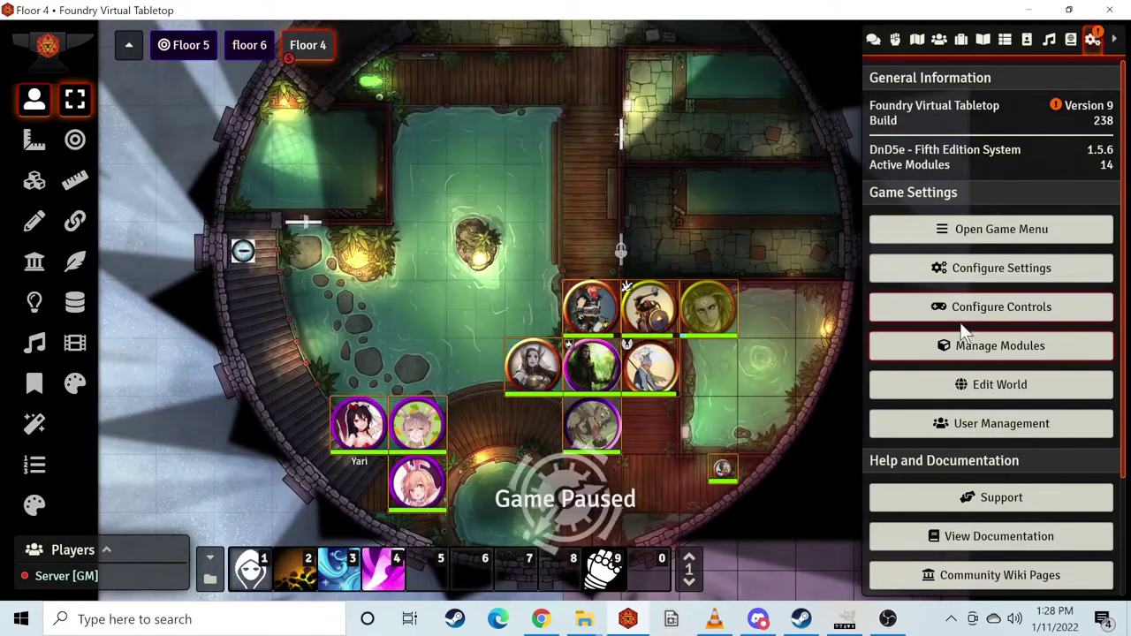
pyautogui.click(952, 270)
pyautogui.click(700, 87)
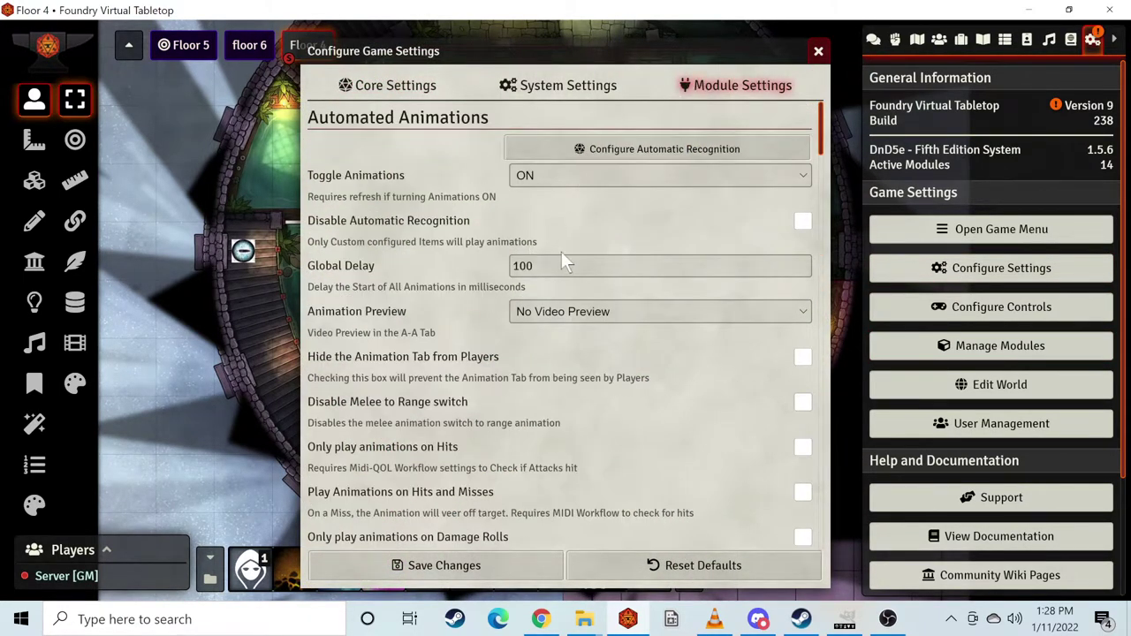
# Scroll down to the Midi QOL section and open its workflow configuration
pyautogui.scroll(-20, 561, 259)
pyautogui.scroll(-10, 478, 309)
pyautogui.scroll(-8, 477, 301)
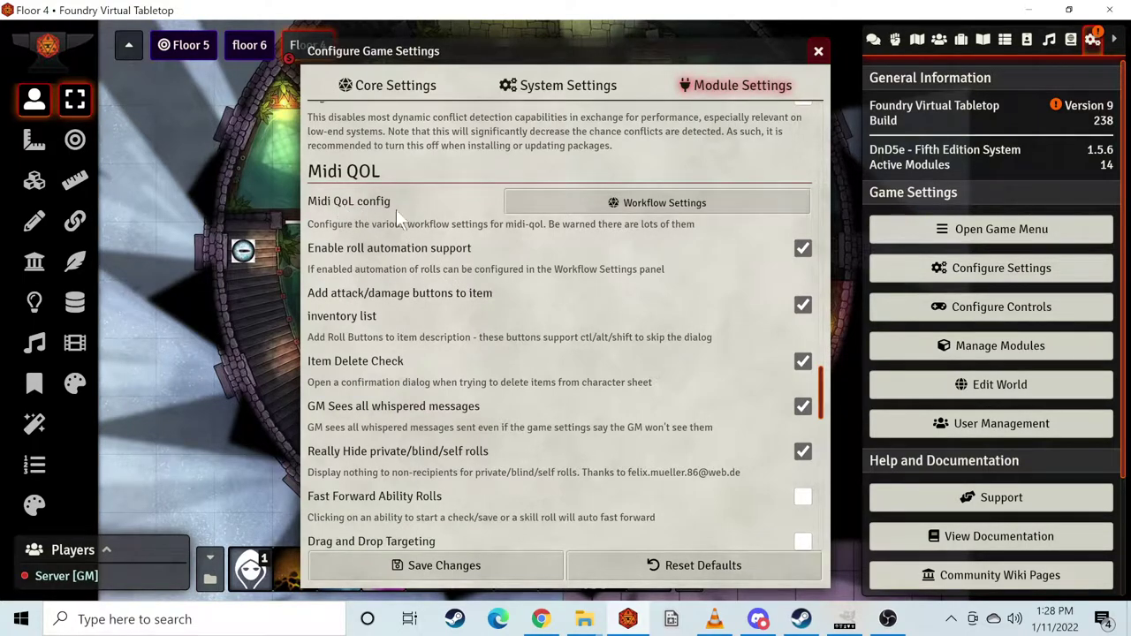
pyautogui.click(642, 203)
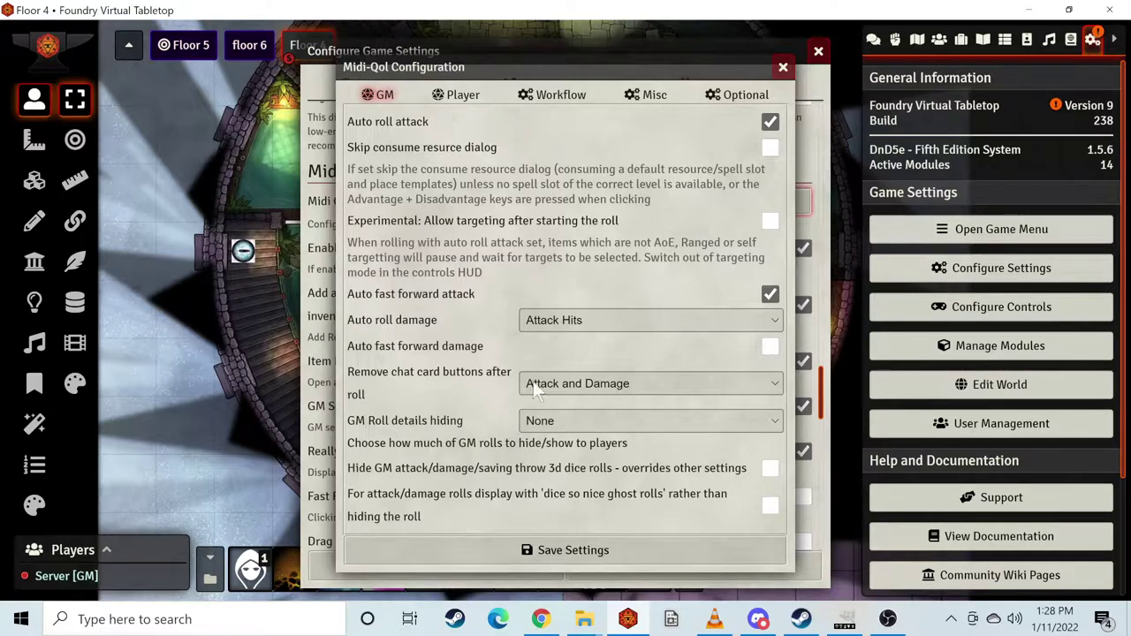
# Browse the Midi-QOL Player and Workflow settings tabs
pyautogui.click(457, 97)
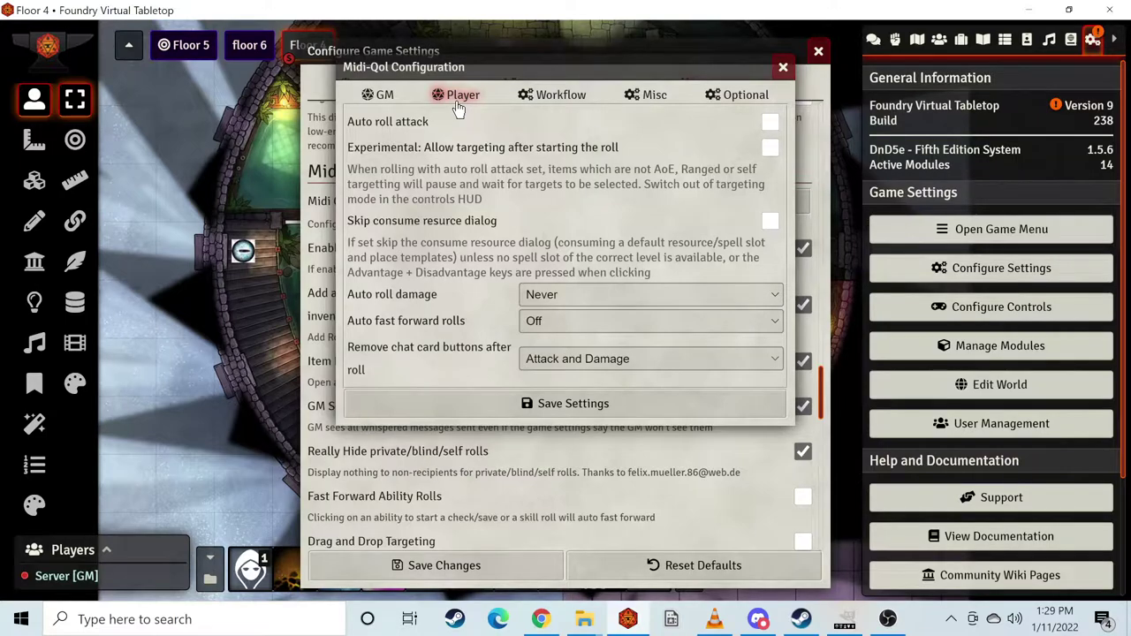
pyautogui.click(544, 88)
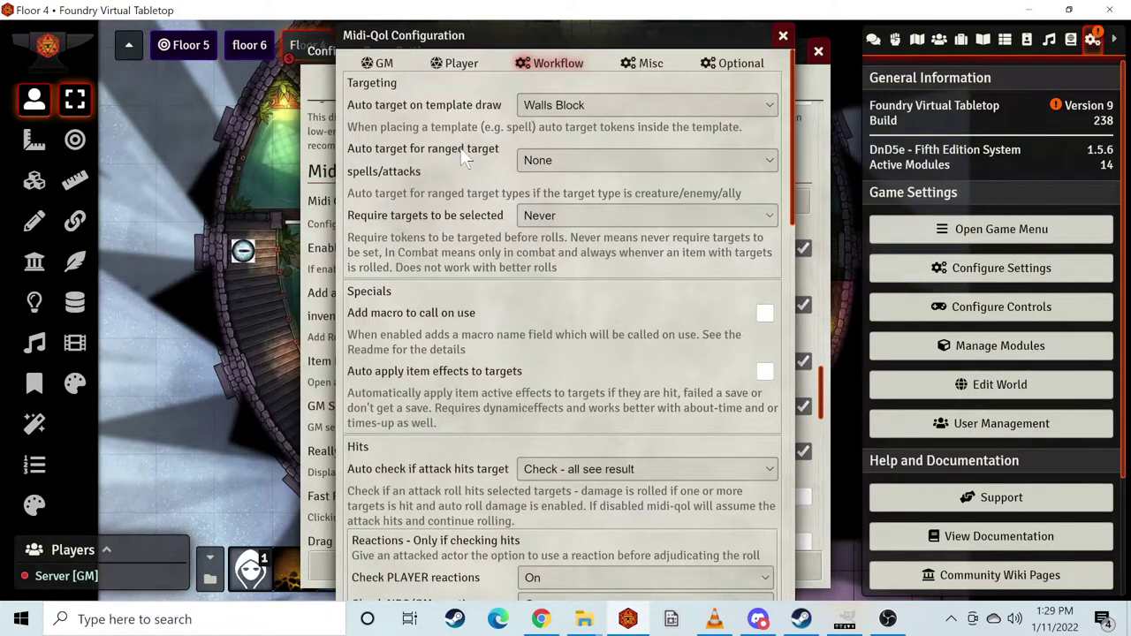
pyautogui.scroll(-1, 462, 157)
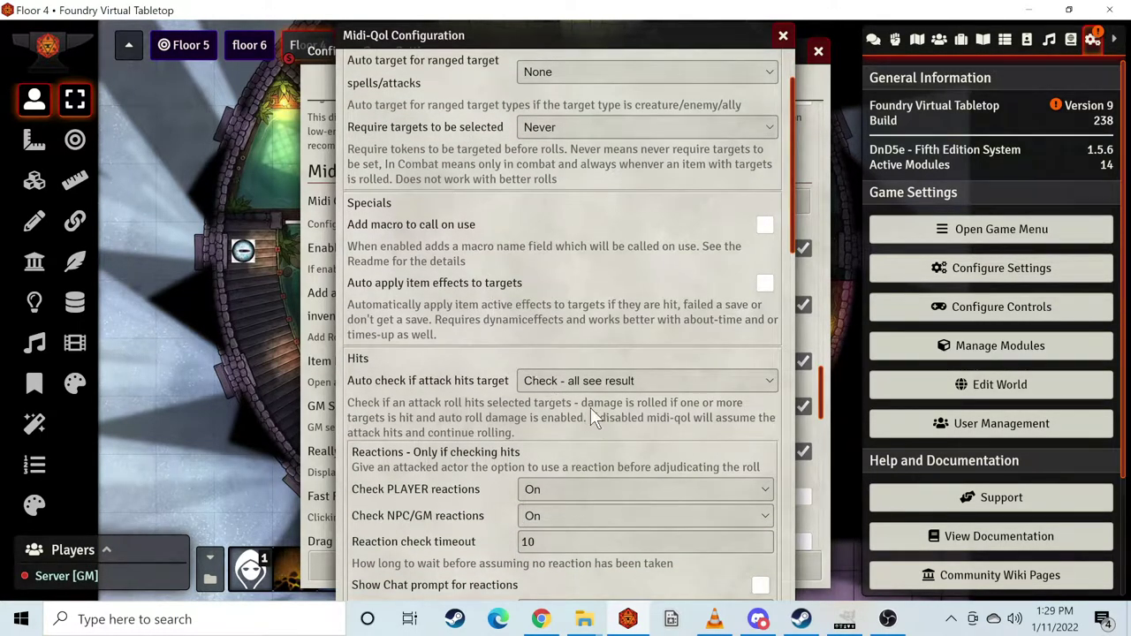
pyautogui.scroll(-2, 465, 335)
pyautogui.scroll(2, 536, 340)
# Leave the attack-hits check set to 'Check - all see result'
pyautogui.click(549, 378)
pyautogui.click(518, 413)
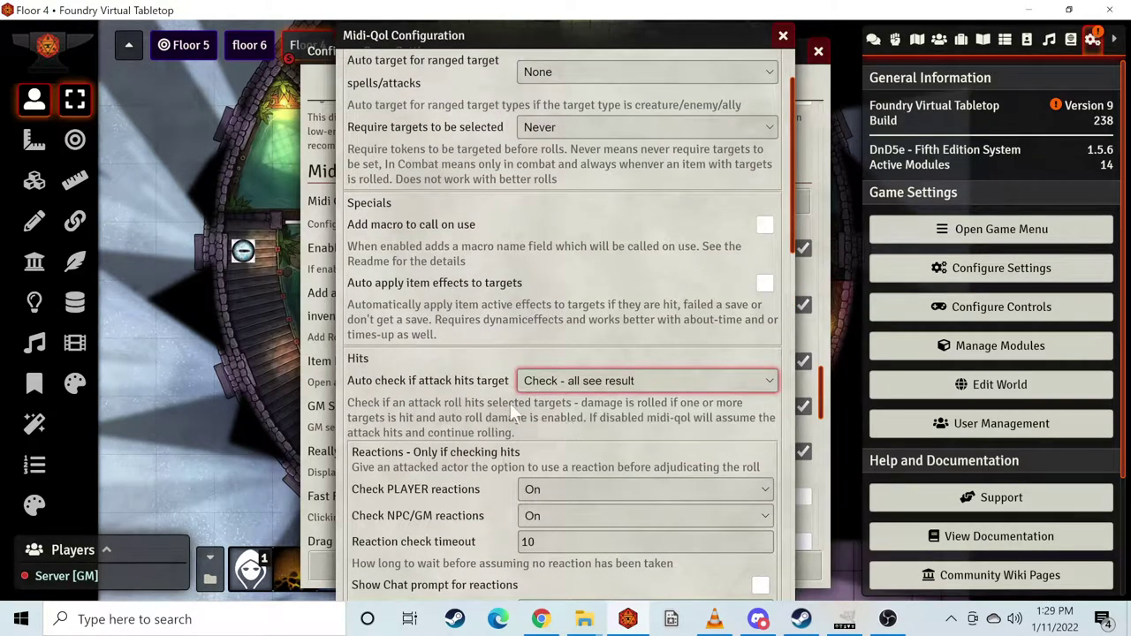
pyautogui.click(529, 381)
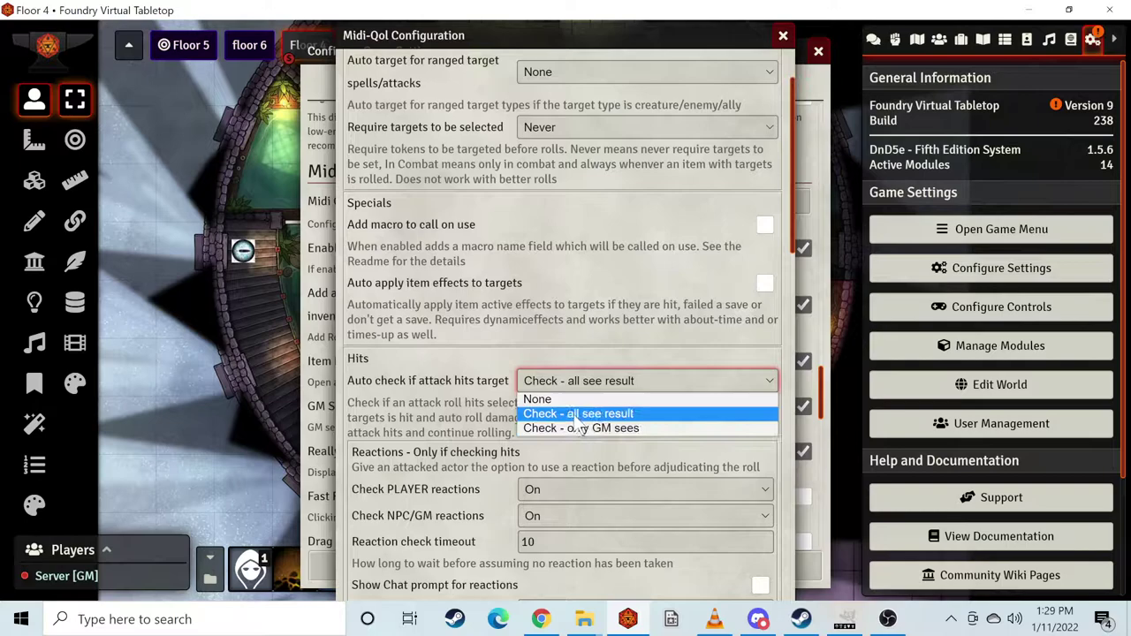
pyautogui.click(574, 416)
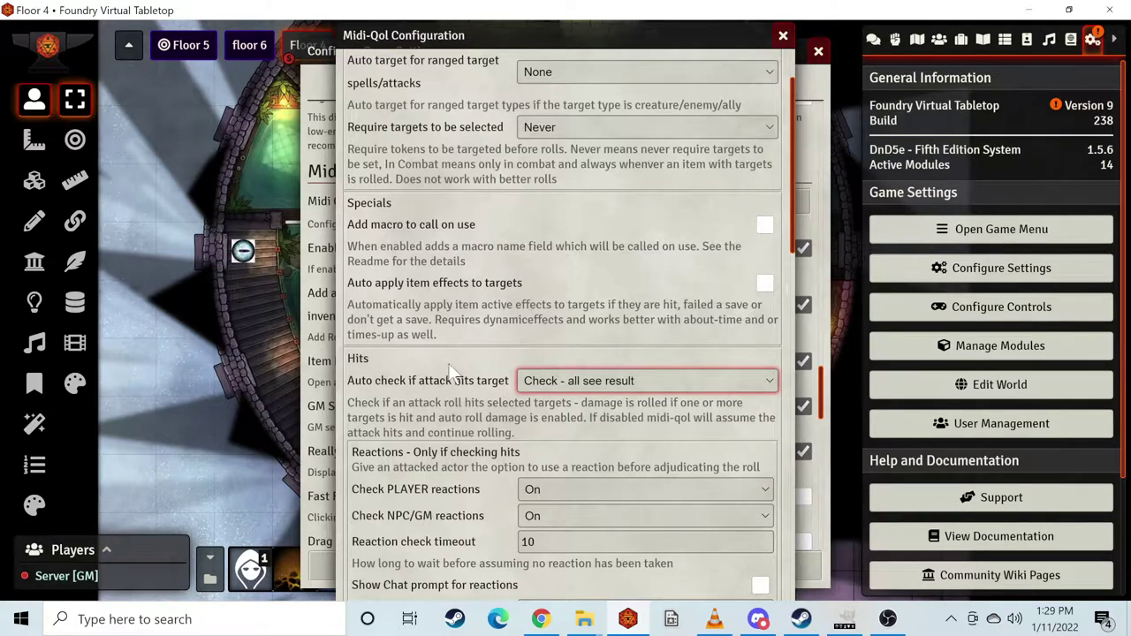
# Review the remaining workflow options and close the Midi-QOL configuration unchanged
pyautogui.scroll(-3, 451, 362)
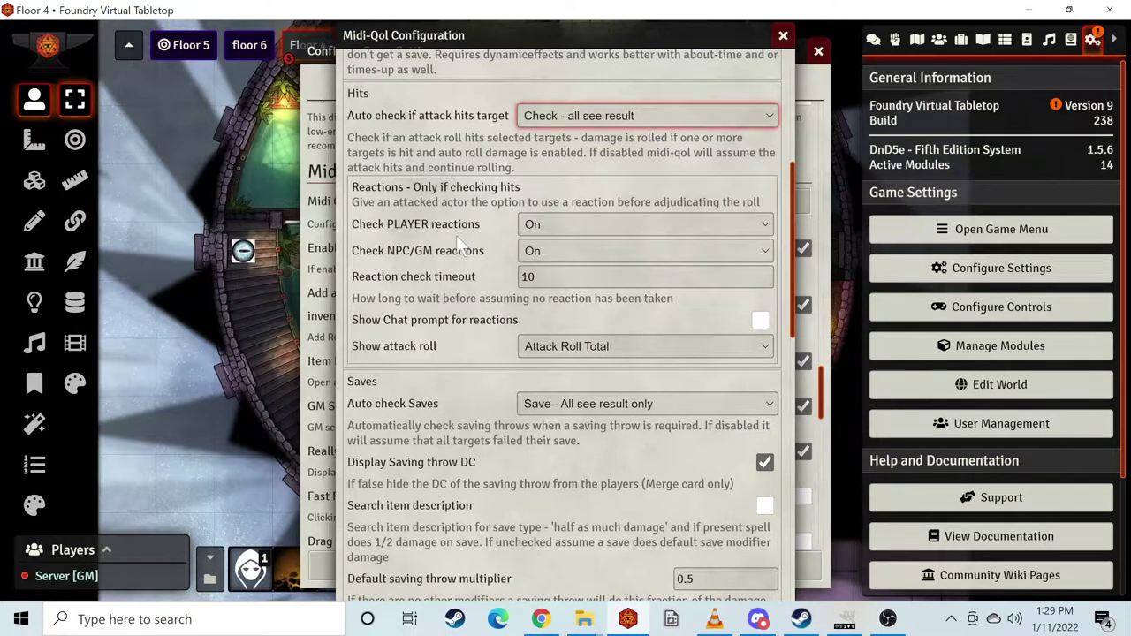
pyautogui.scroll(-1, 454, 241)
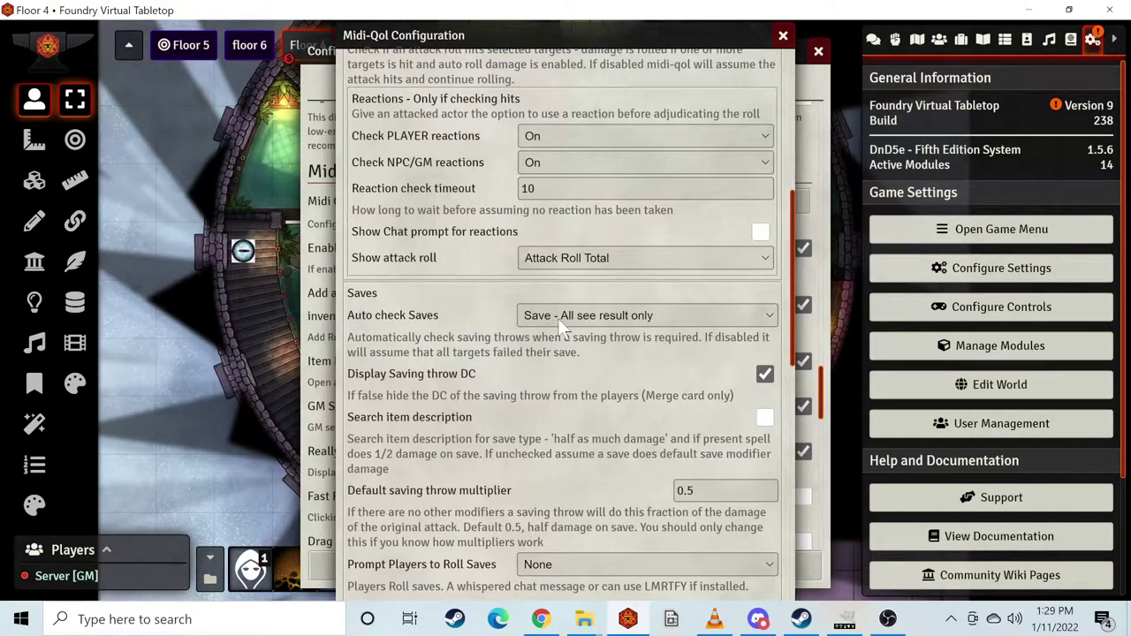
pyautogui.scroll(-1, 558, 318)
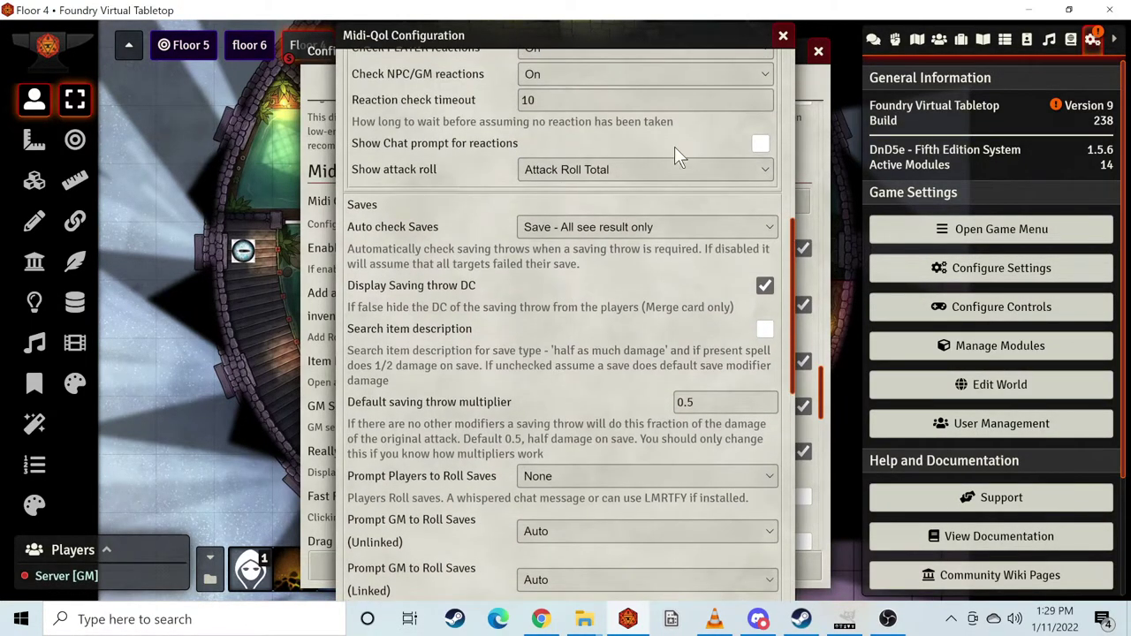
pyautogui.click(782, 36)
# Close the game settings and open Trev the Tall's spellbook
pyautogui.click(818, 51)
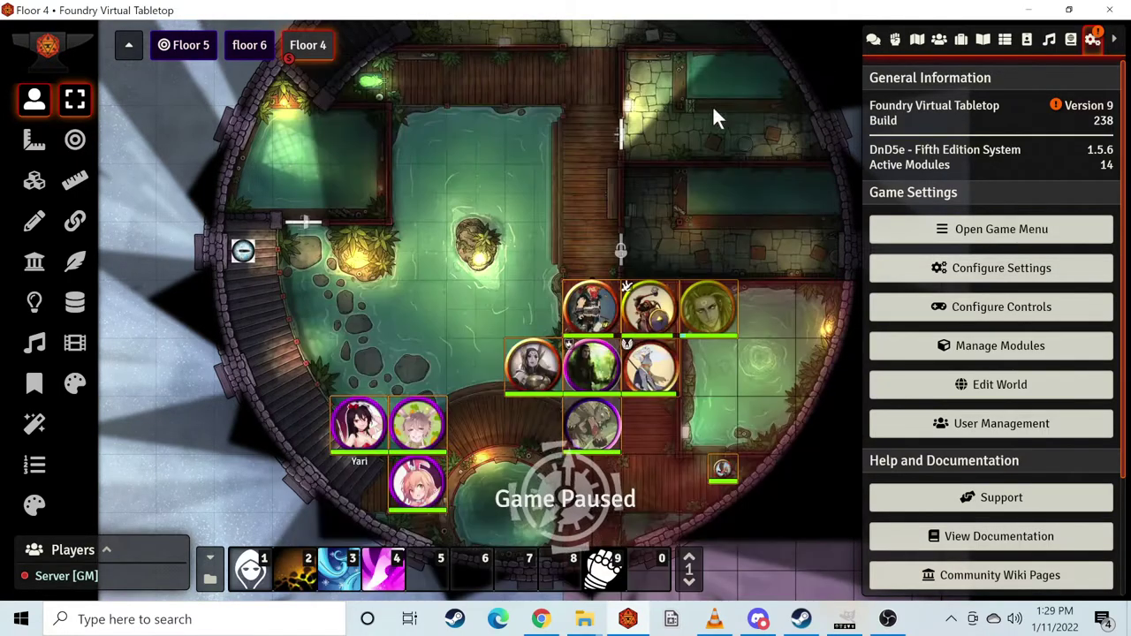
pyautogui.doubleClick(707, 310)
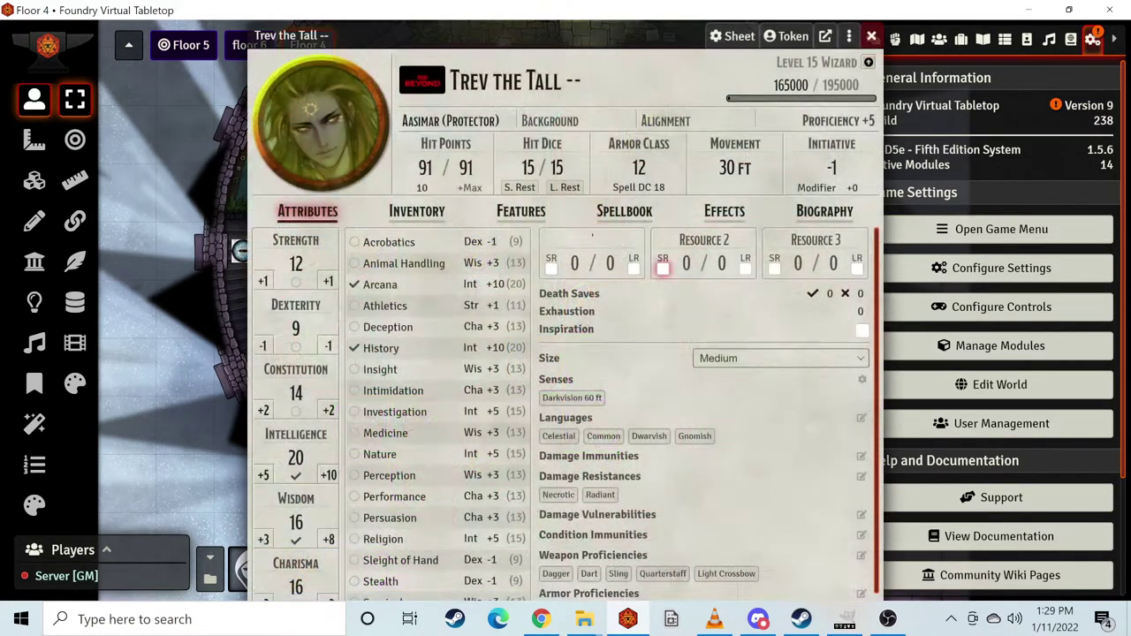
pyautogui.click(444, 211)
pyautogui.click(624, 210)
pyautogui.scroll(-5, 376, 432)
pyautogui.scroll(-5, 363, 433)
# Cast Fireball without a spell slot on the token group and roll its damage
pyautogui.click(271, 380)
pyautogui.click(429, 326)
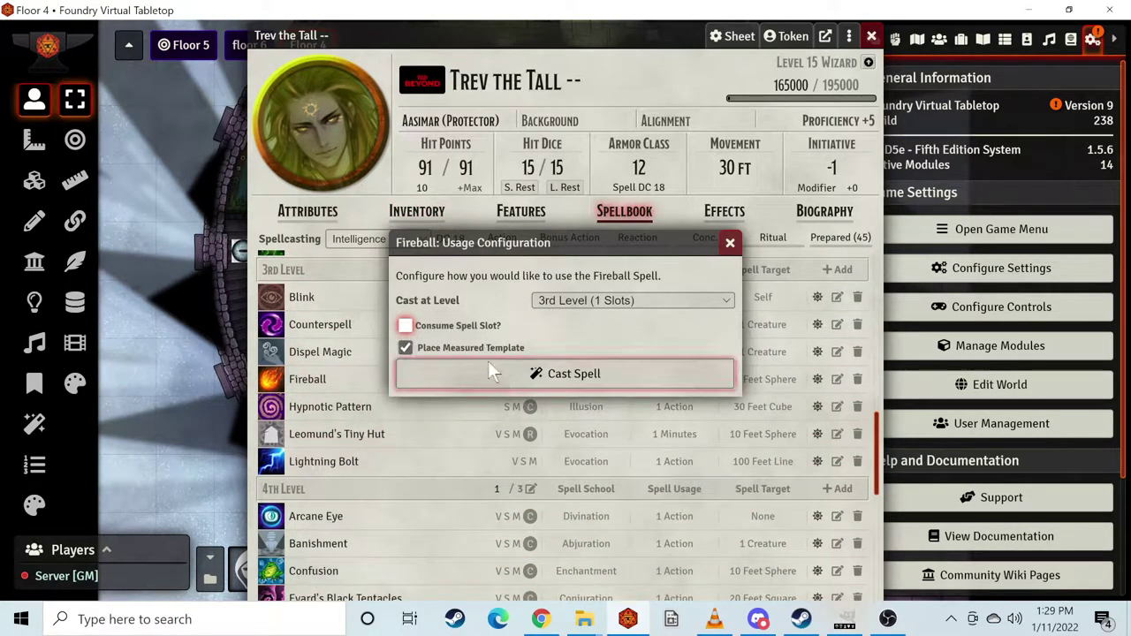
pyautogui.click(541, 373)
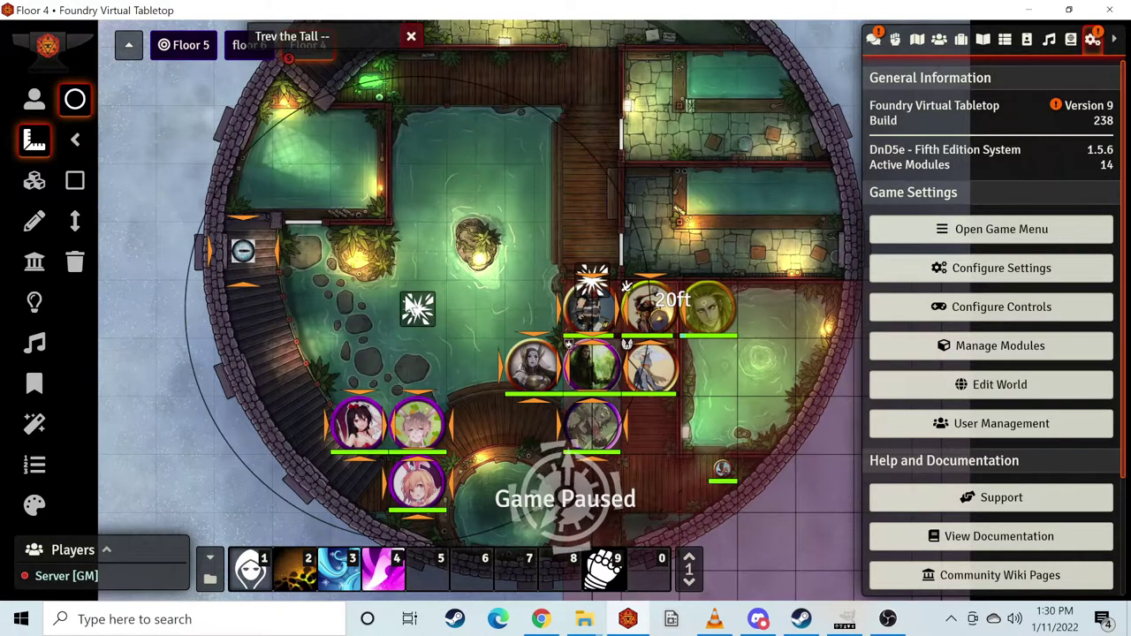
pyautogui.click(409, 357)
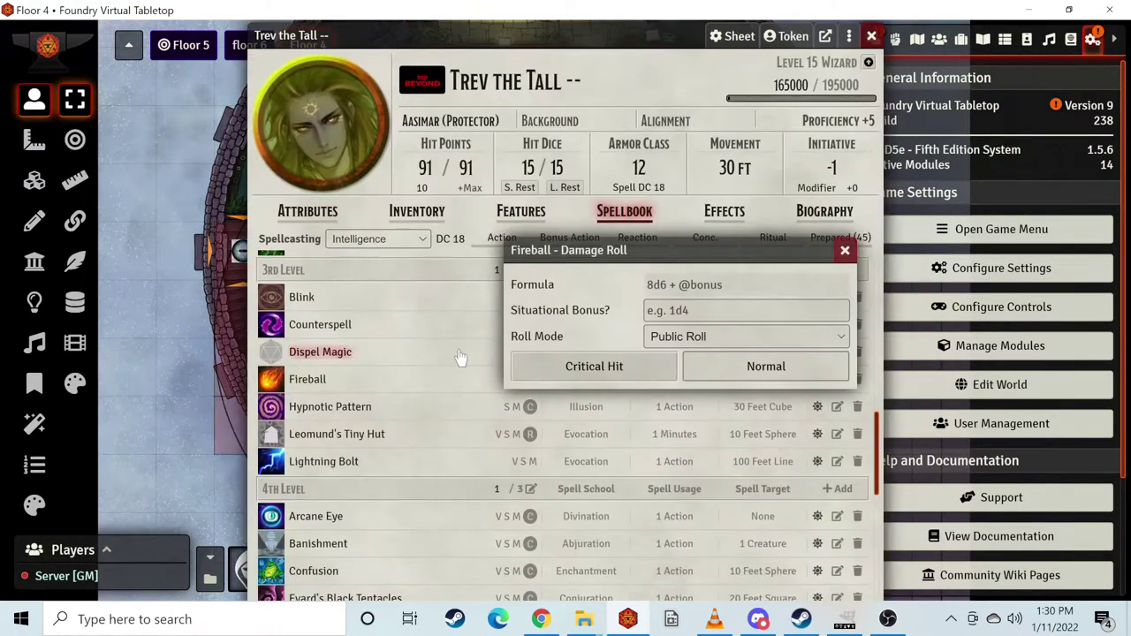
pyautogui.click(771, 360)
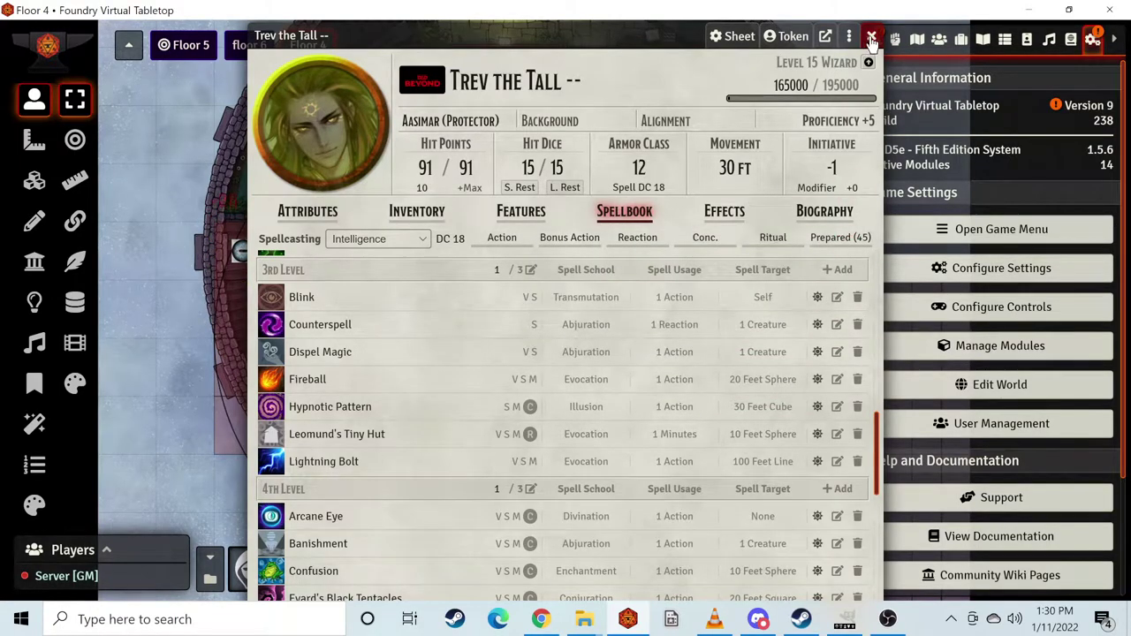
# Close Trev's sheet and review the DC 18 Dexterity saves and 28 fire damage in chat
pyautogui.click(871, 42)
pyautogui.click(872, 41)
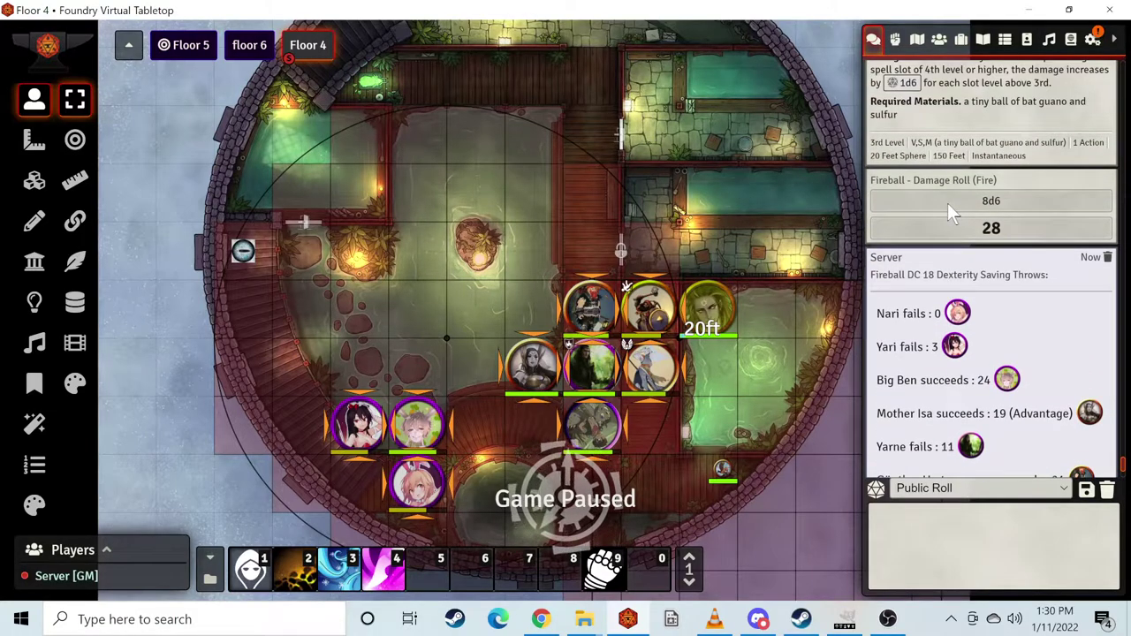
pyautogui.scroll(-3, 941, 203)
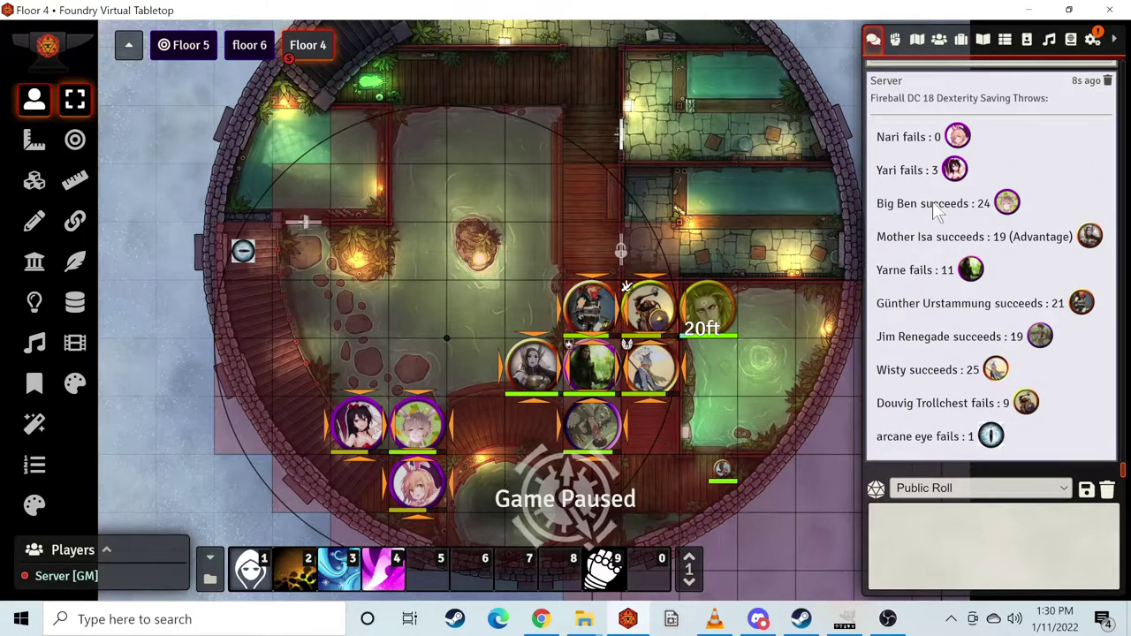
pyautogui.moveTo(934, 237); pyautogui.dragTo(873, 254)
pyautogui.click(873, 254)
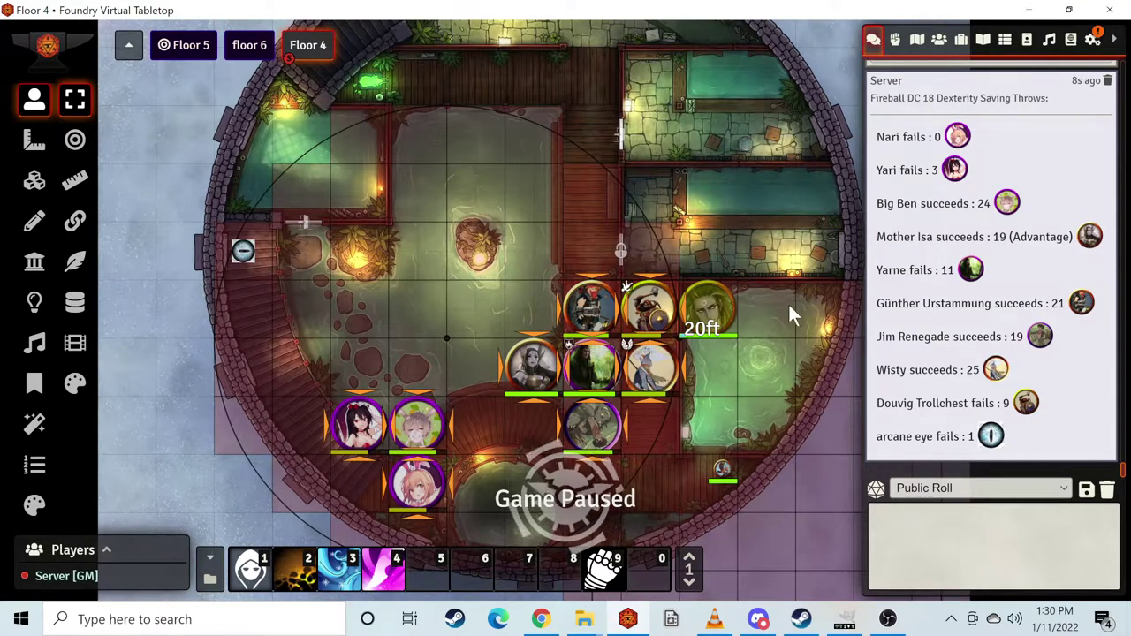
pyautogui.scroll(3, 919, 283)
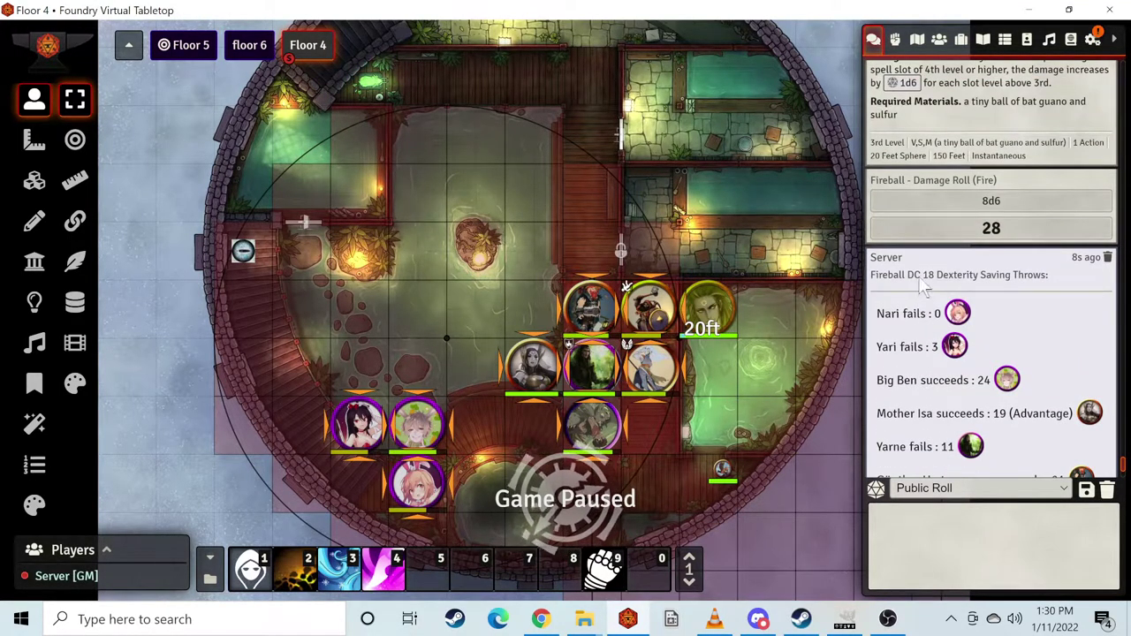
pyautogui.scroll(-3, 919, 282)
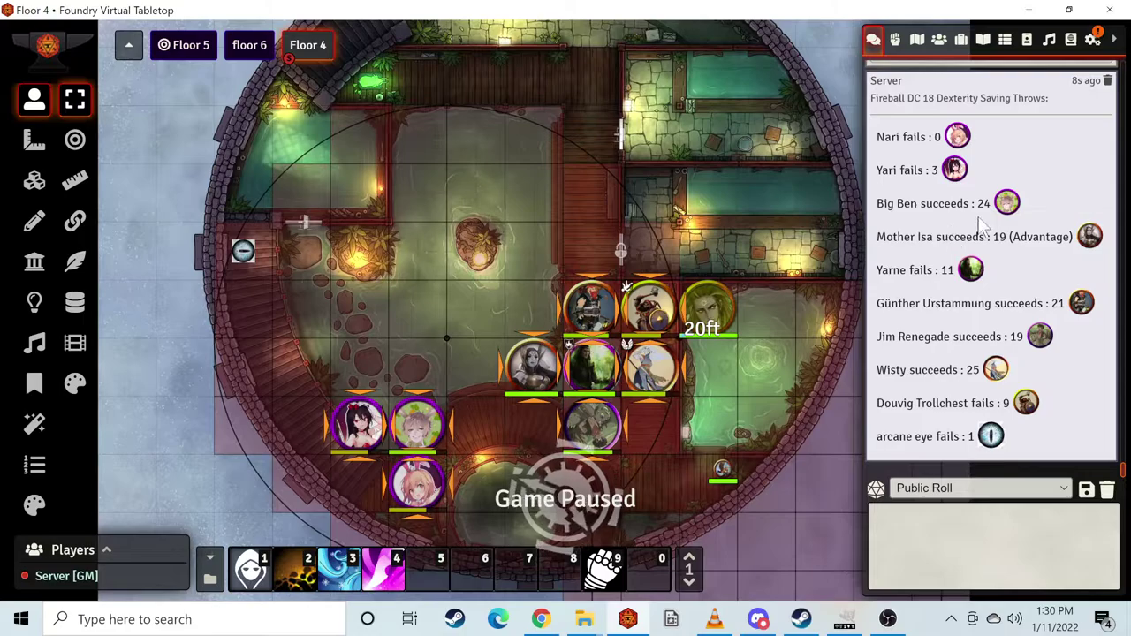
pyautogui.moveTo(990, 205)
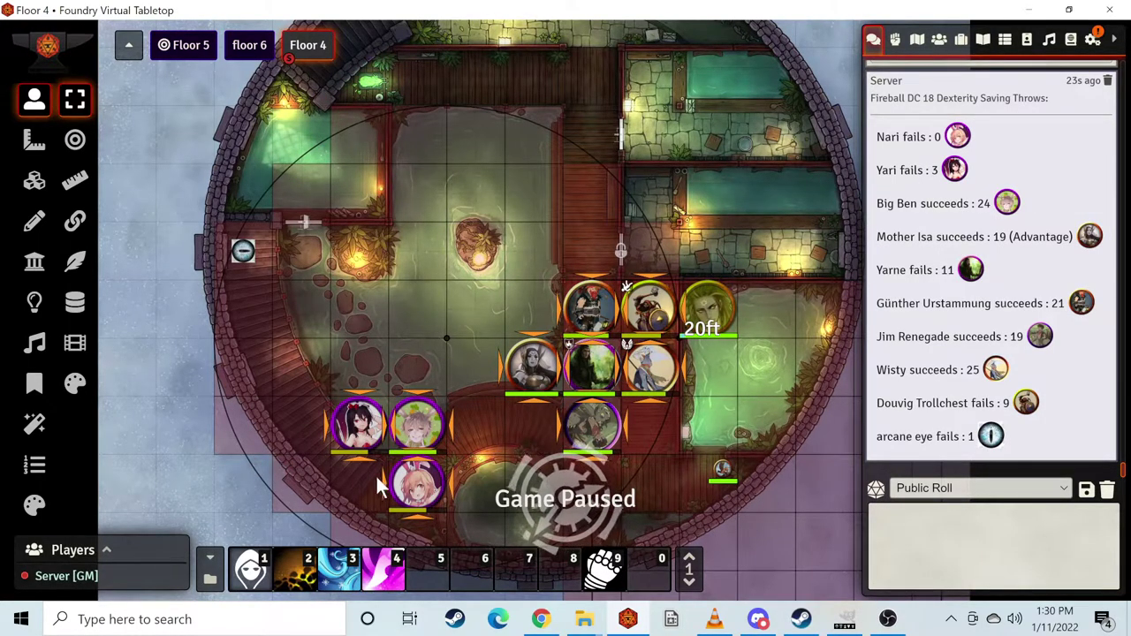
pyautogui.doubleClick(361, 411)
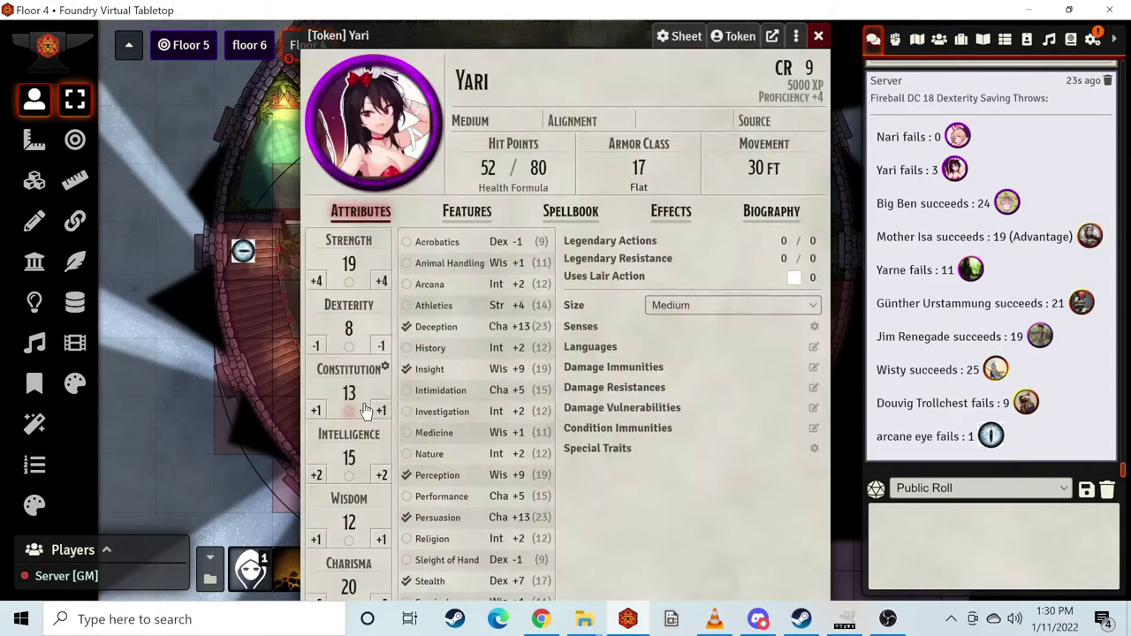
# Close Yari's sheet, adjust the zoom and clear the token selection
pyautogui.click(819, 36)
pyautogui.scroll(2, 966, 283)
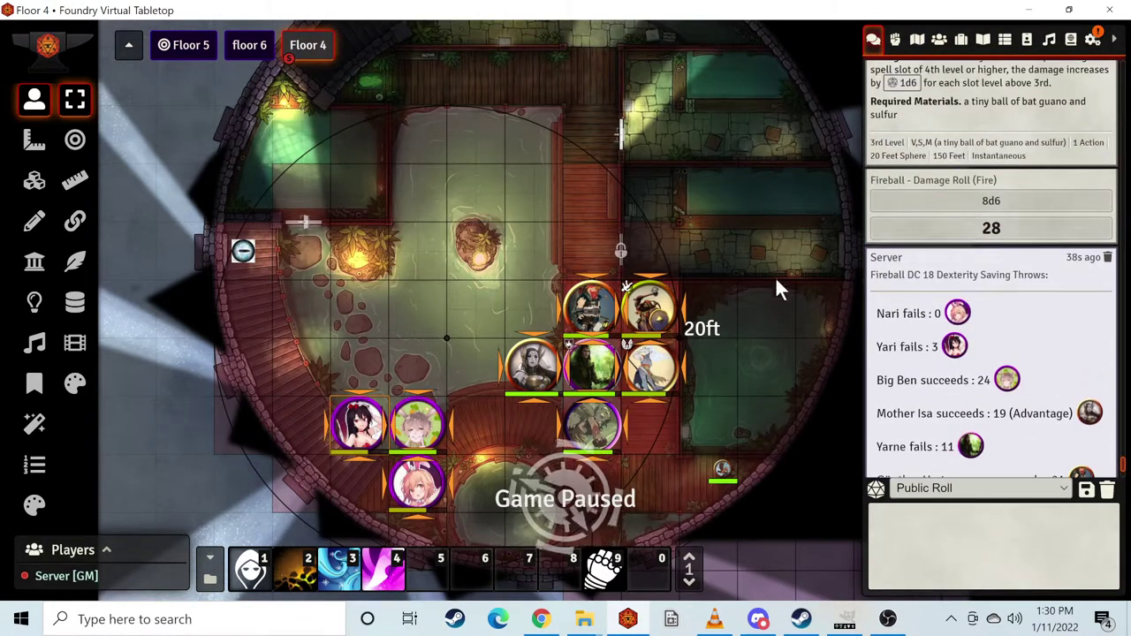
pyautogui.scroll(5, 728, 230)
pyautogui.scroll(-4, 738, 228)
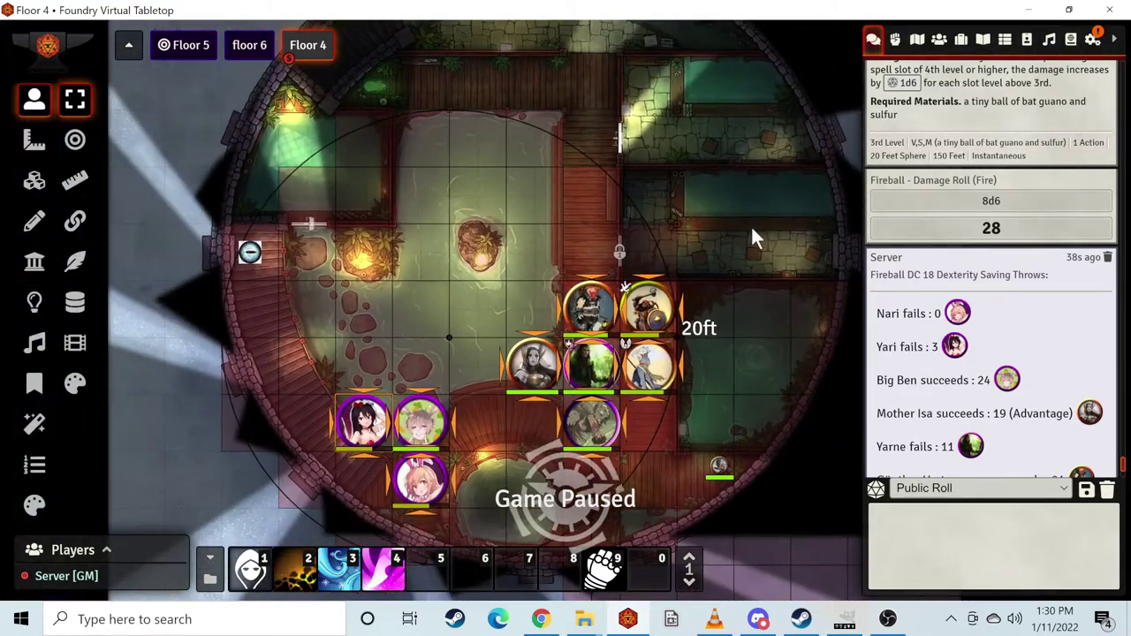
pyautogui.scroll(-1, 739, 267)
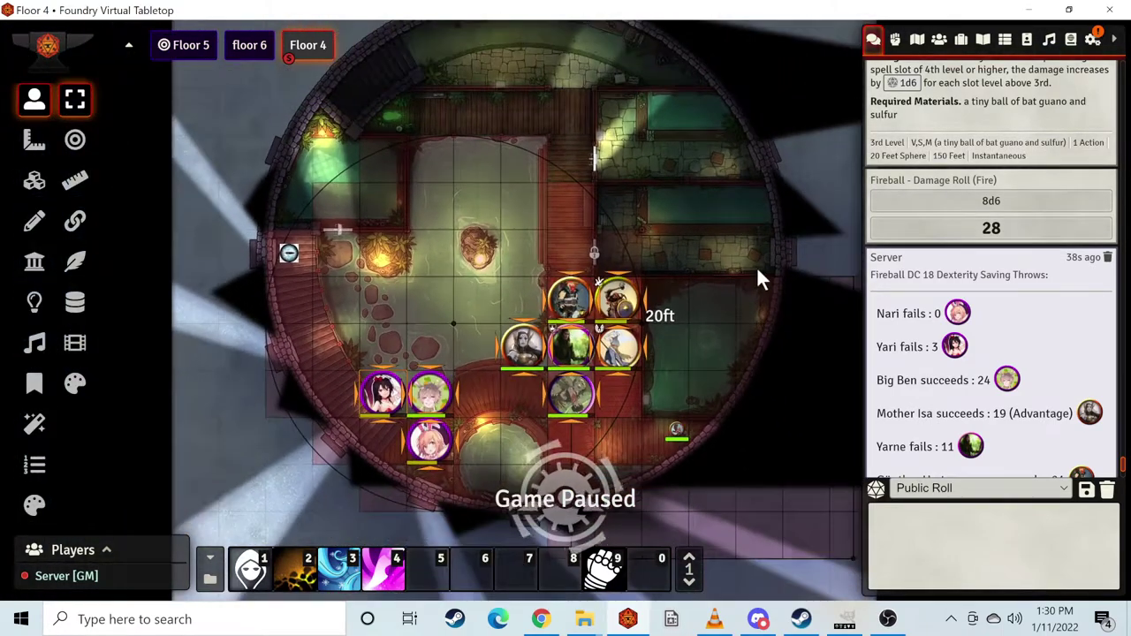
pyautogui.click(398, 361)
# Review Yari's Features tab, close the sheet, and move Jim Renegade's token beside Big Ben
pyautogui.doubleClick(384, 392)
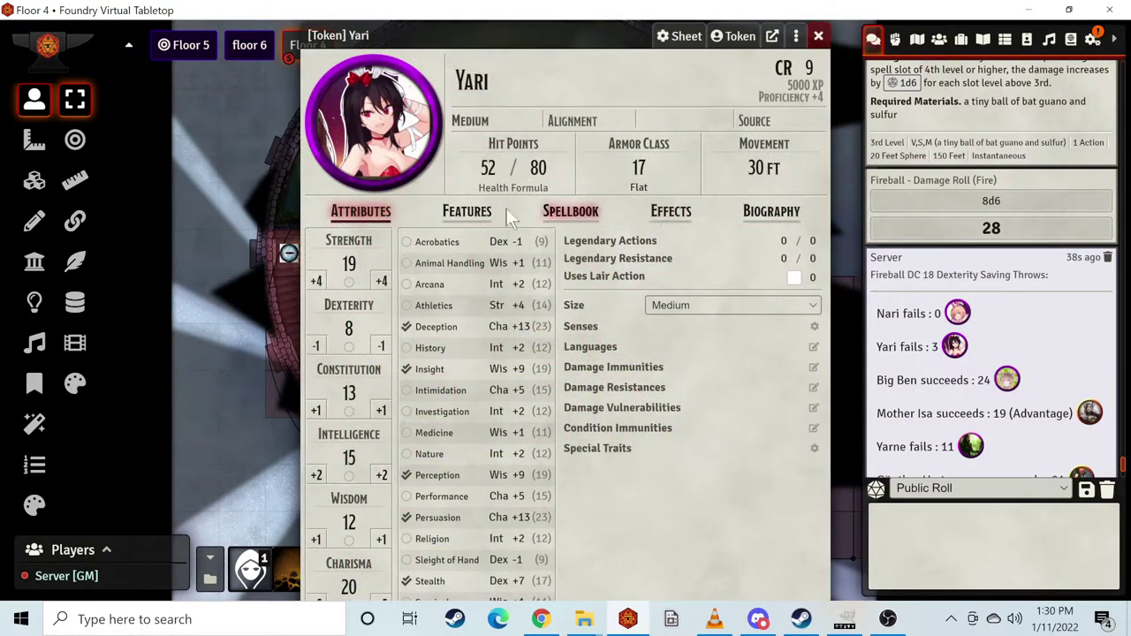
pyautogui.click(467, 211)
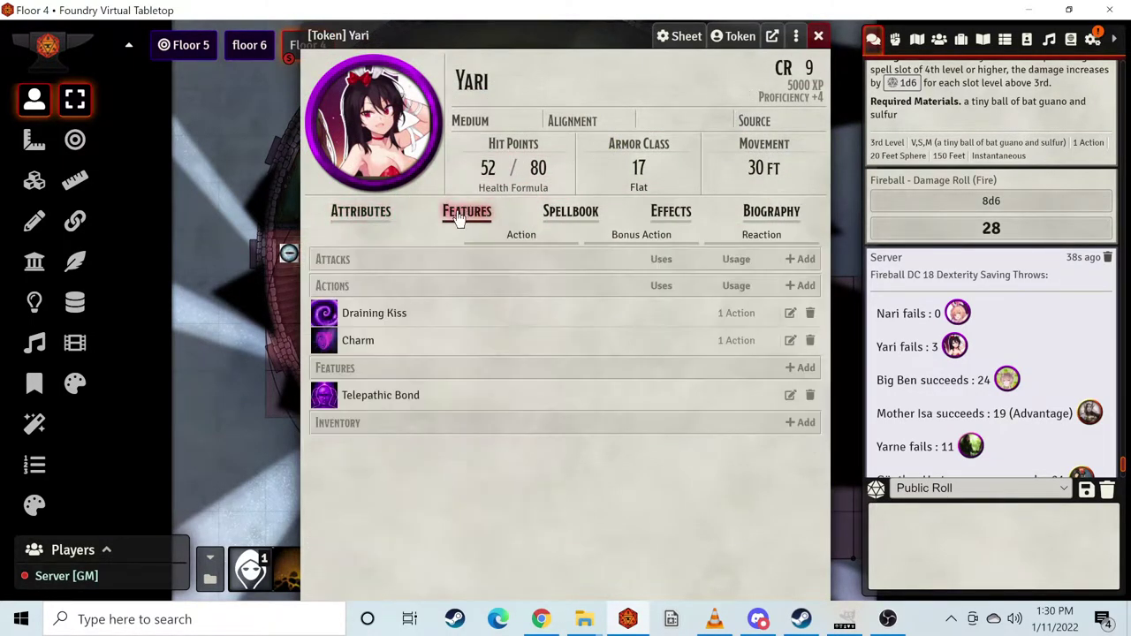
pyautogui.moveTo(504, 36); pyautogui.dragTo(684, 35)
pyautogui.click(1014, 38)
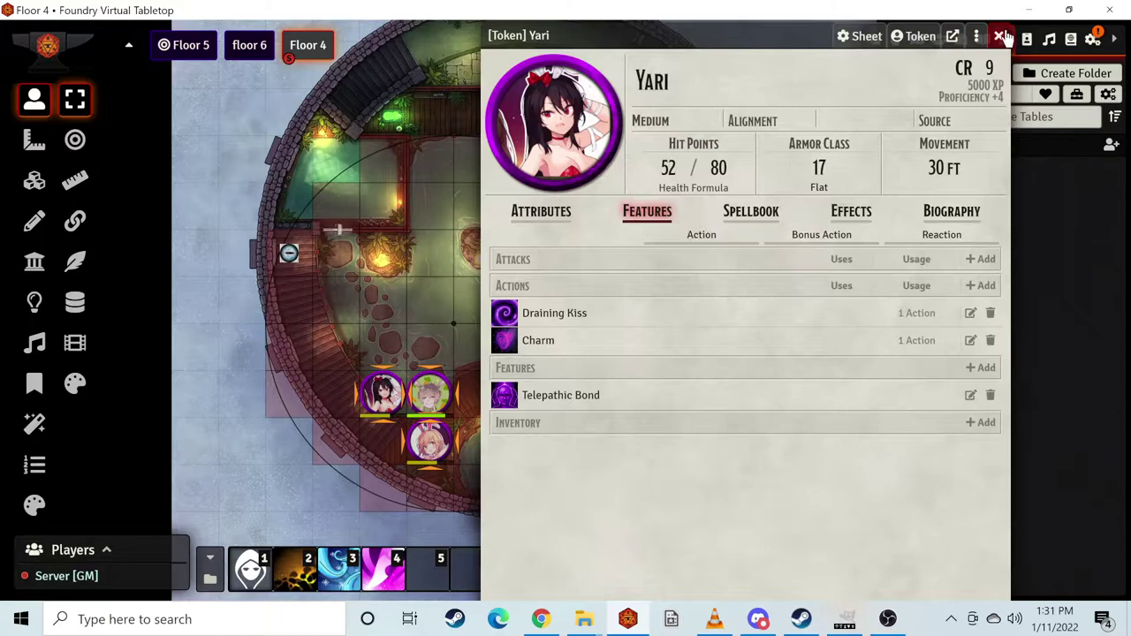
pyautogui.click(1002, 36)
pyautogui.moveTo(574, 400); pyautogui.dragTo(473, 399)
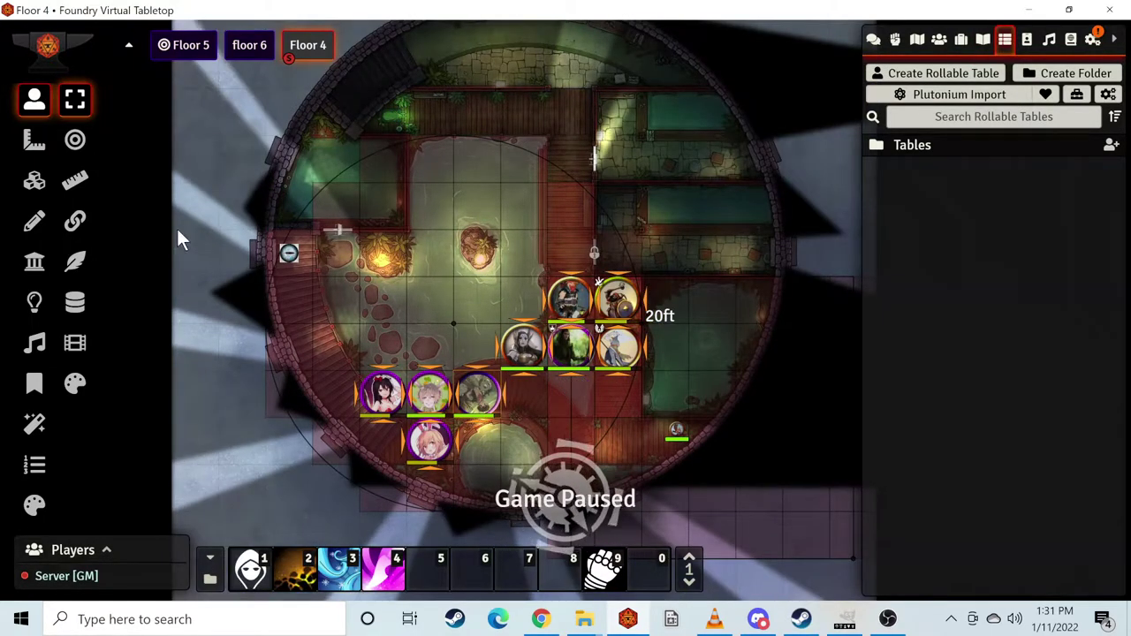
# Target Big Ben, roll Jim Renegade's first Rapier attack at him, and check Big Ben's armour class
pyautogui.click(75, 140)
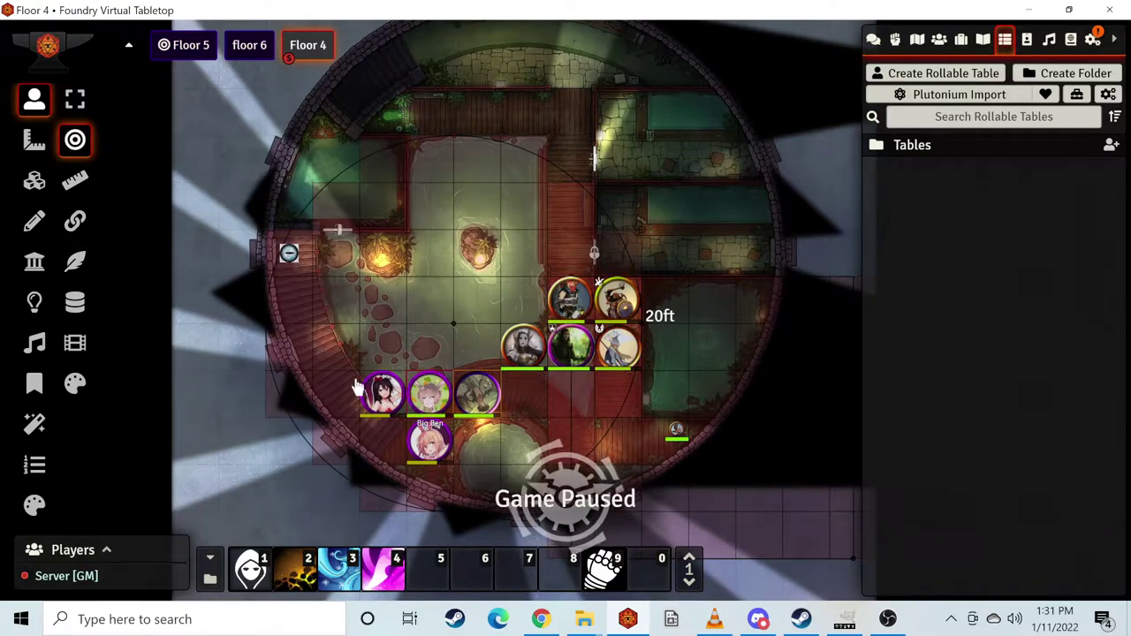
pyautogui.click(76, 99)
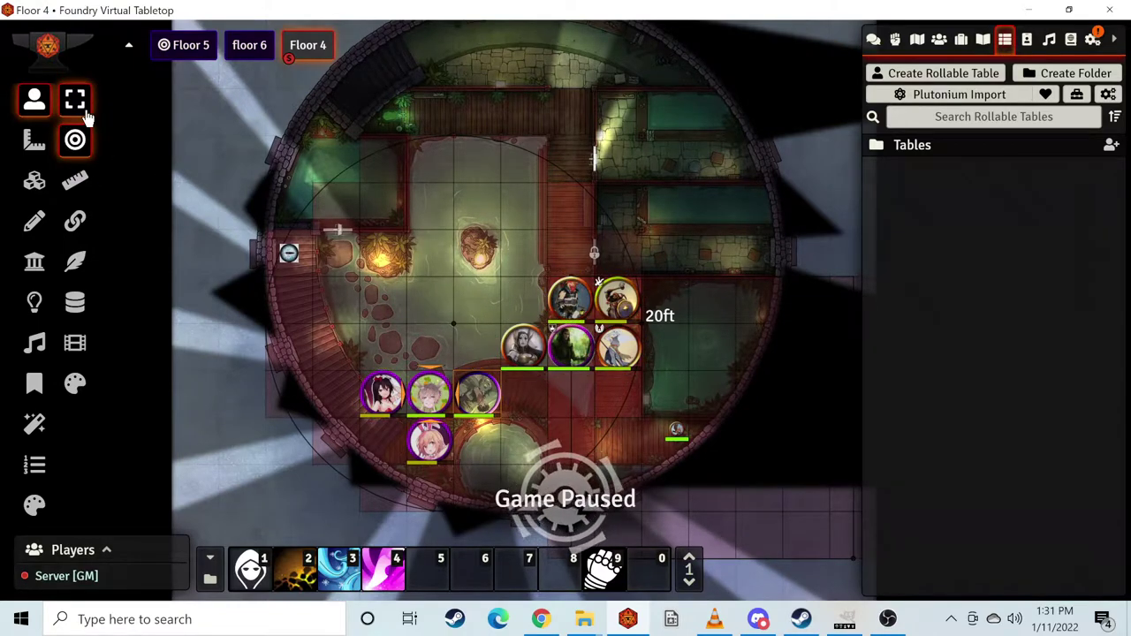
pyautogui.doubleClick(480, 402)
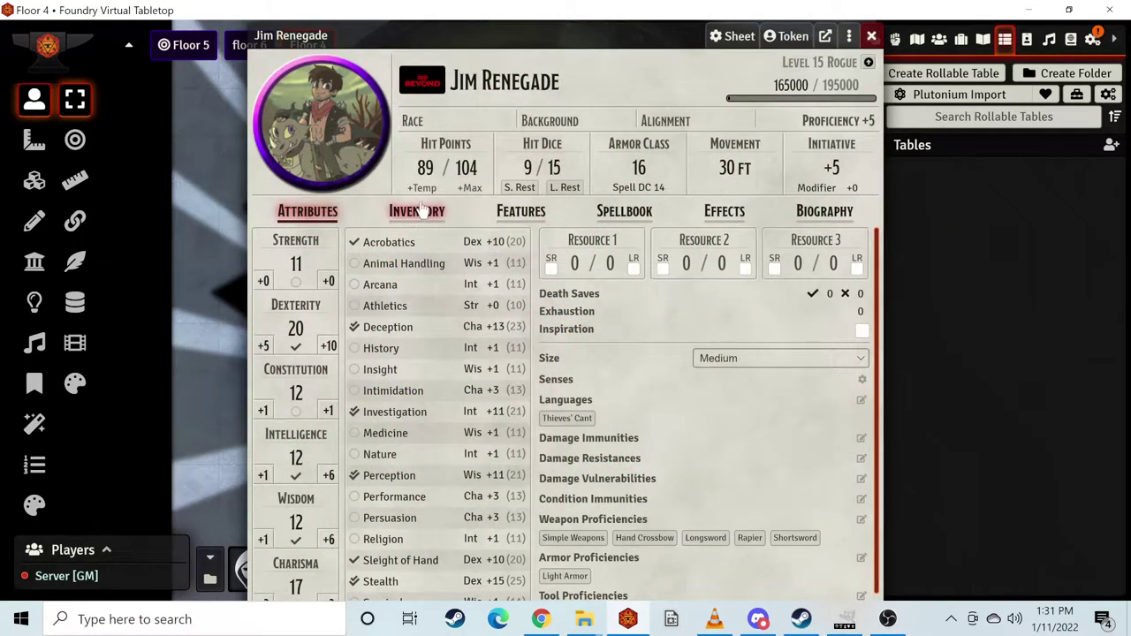
pyautogui.click(421, 211)
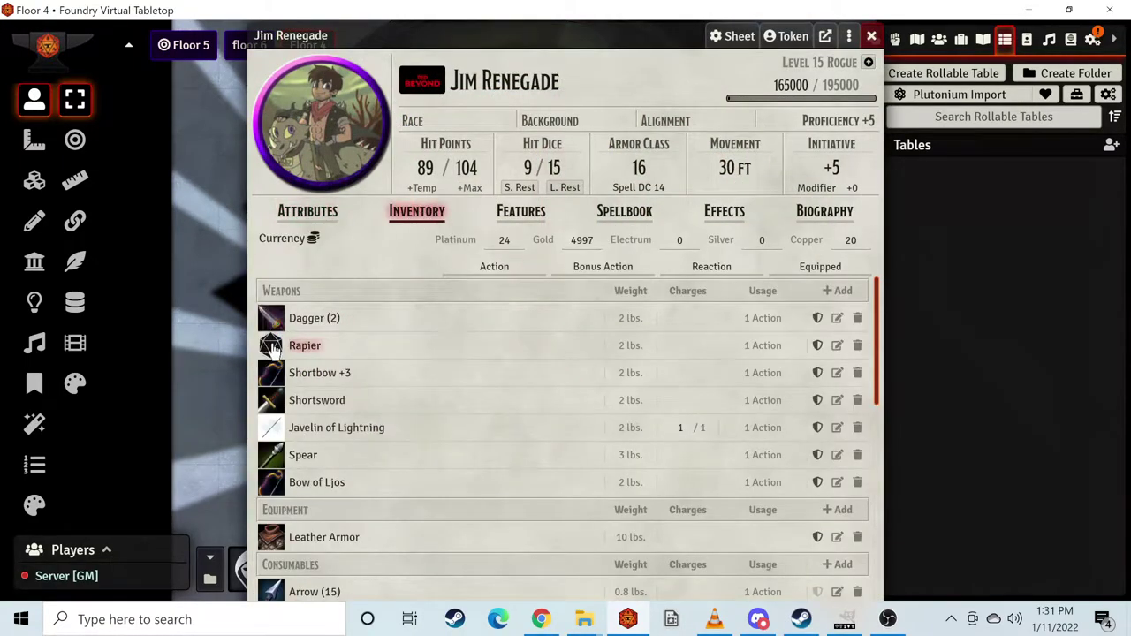
pyautogui.click(874, 39)
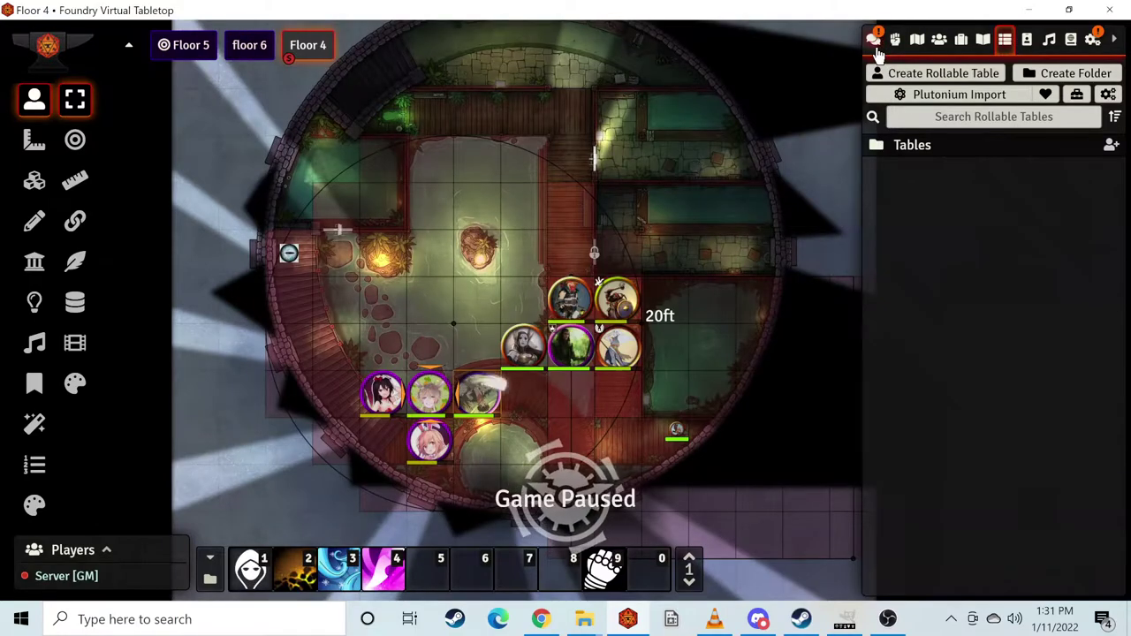
pyautogui.click(874, 39)
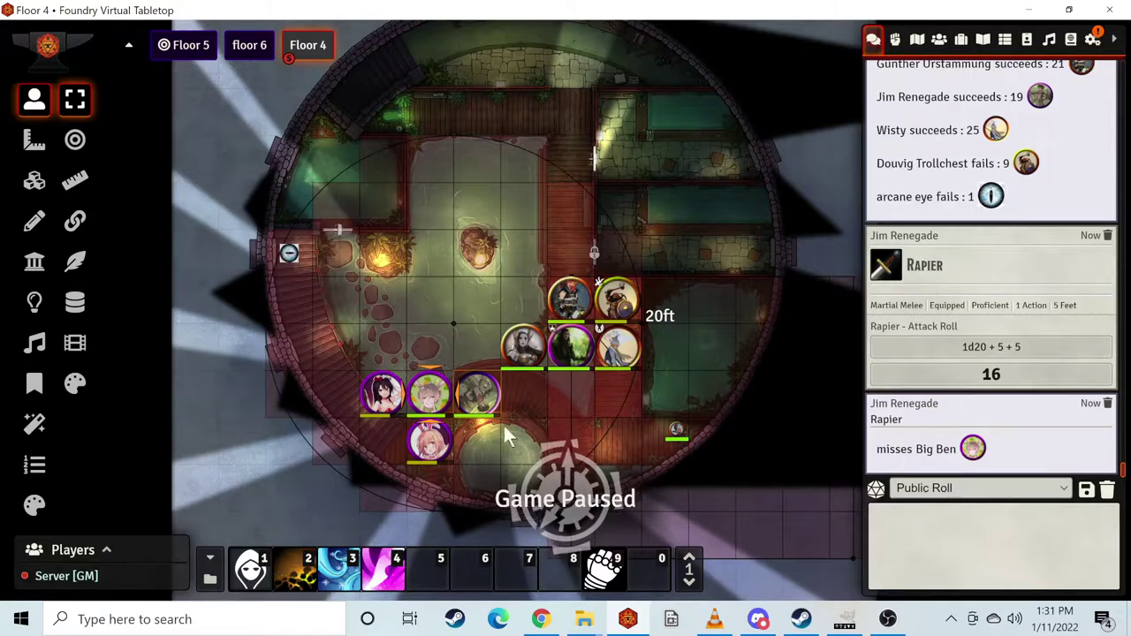
pyautogui.doubleClick(430, 435)
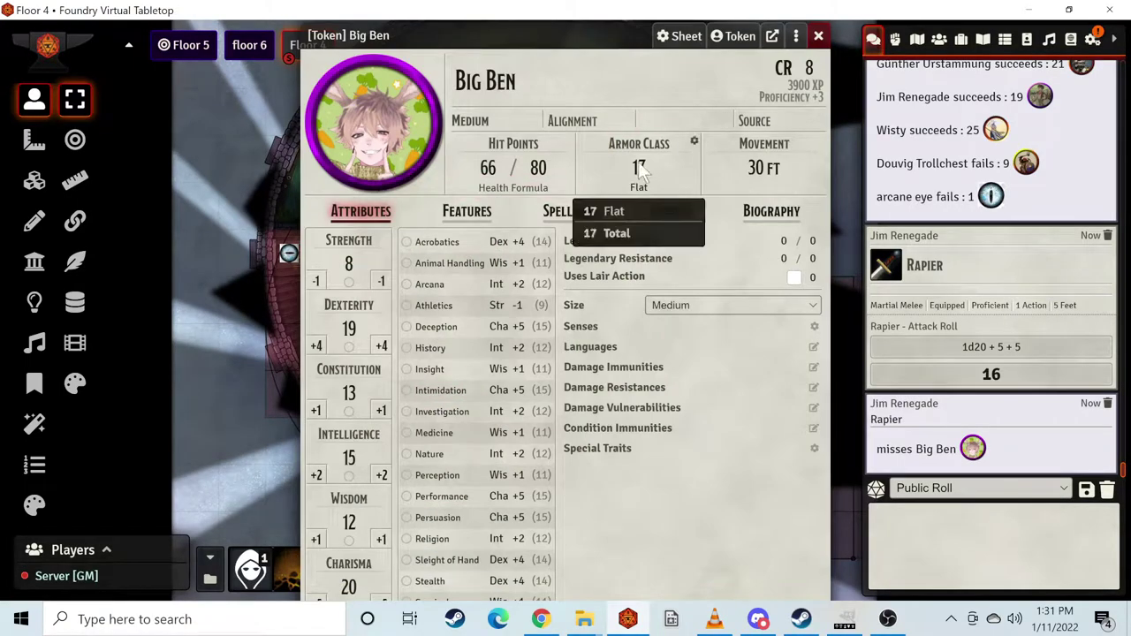
pyautogui.click(820, 36)
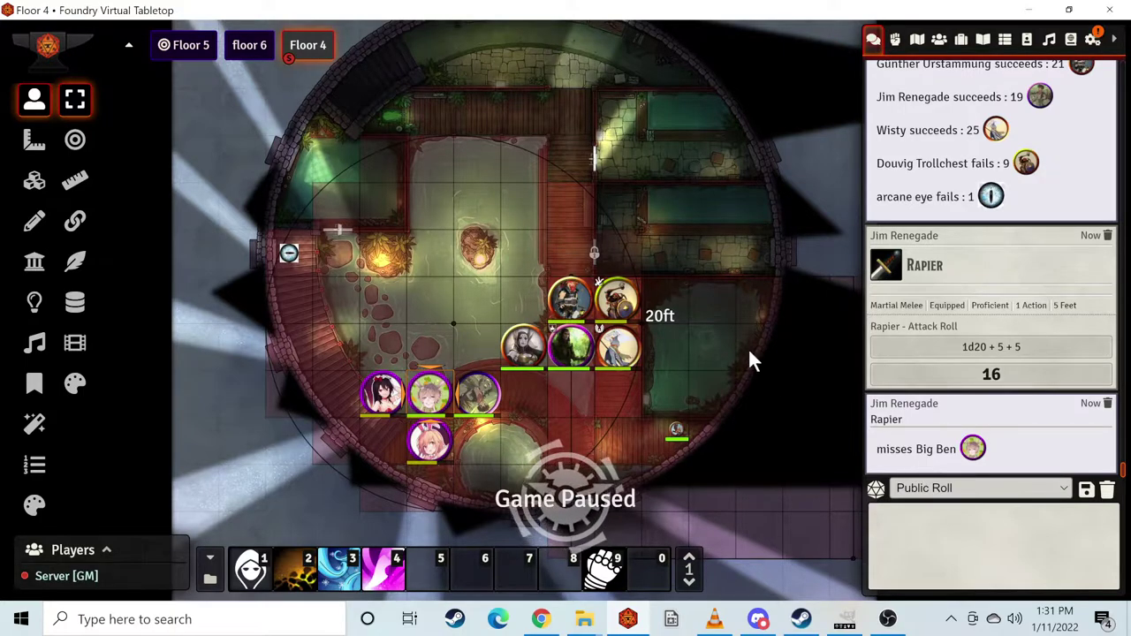
# Hit Big Ben with a second Rapier attack for normal damage, confirming his HP at 60/80
pyautogui.doubleClick(570, 300)
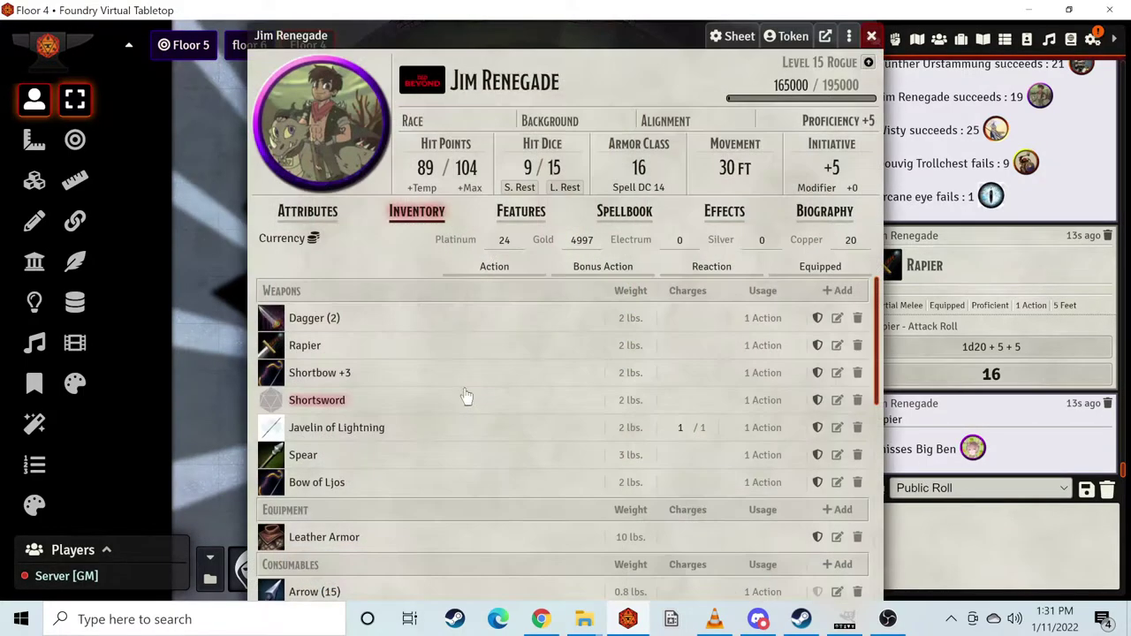
pyautogui.click(274, 347)
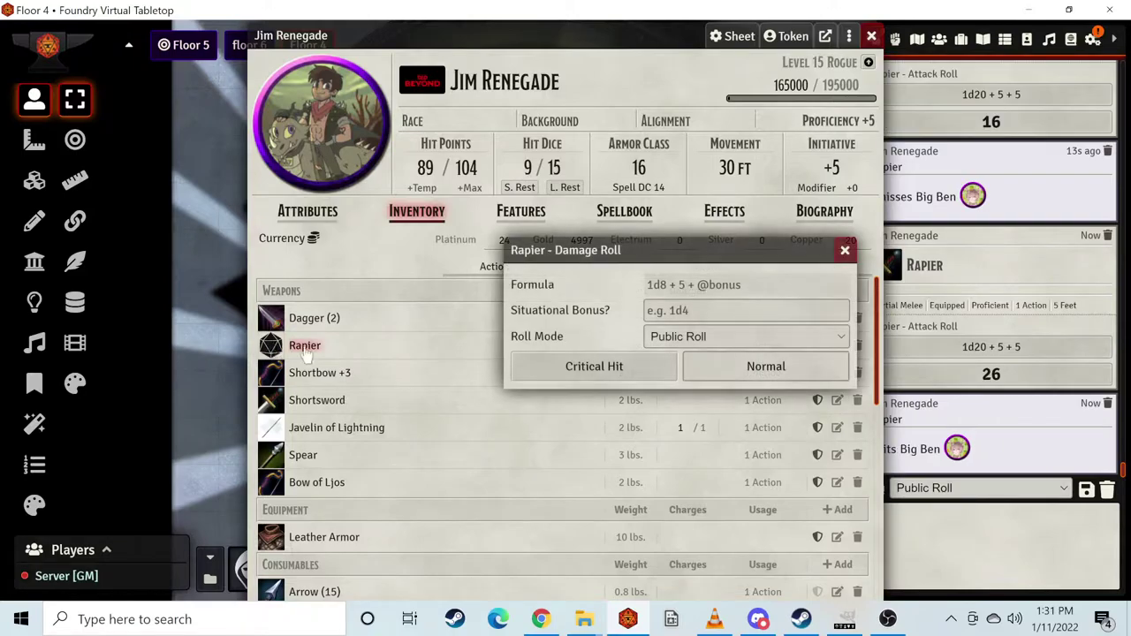
pyautogui.click(751, 365)
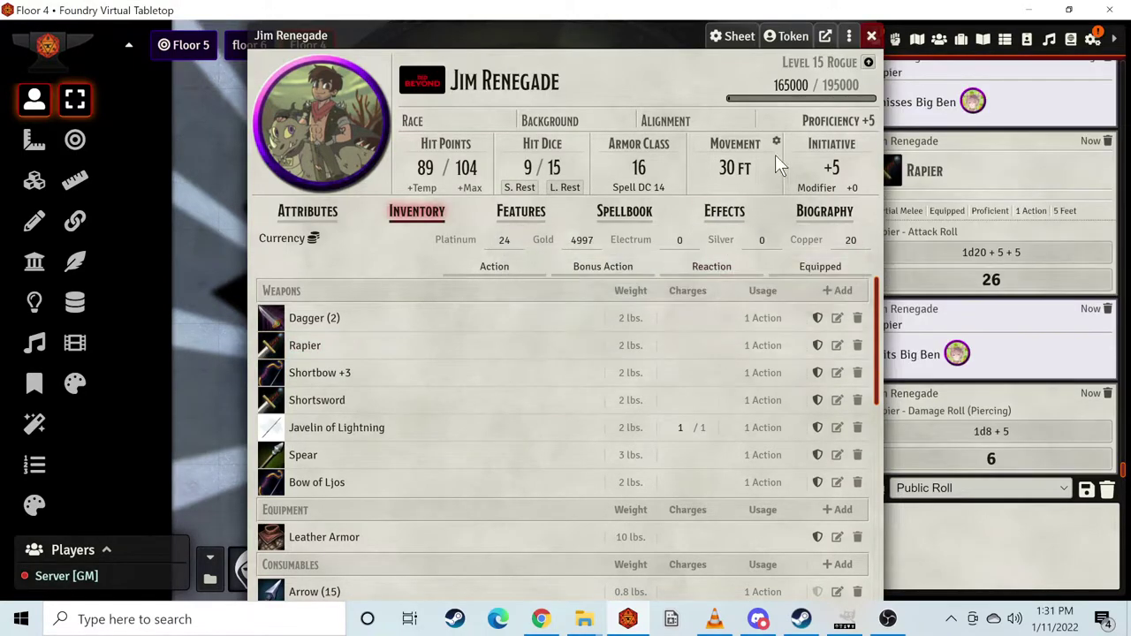
pyautogui.click(871, 36)
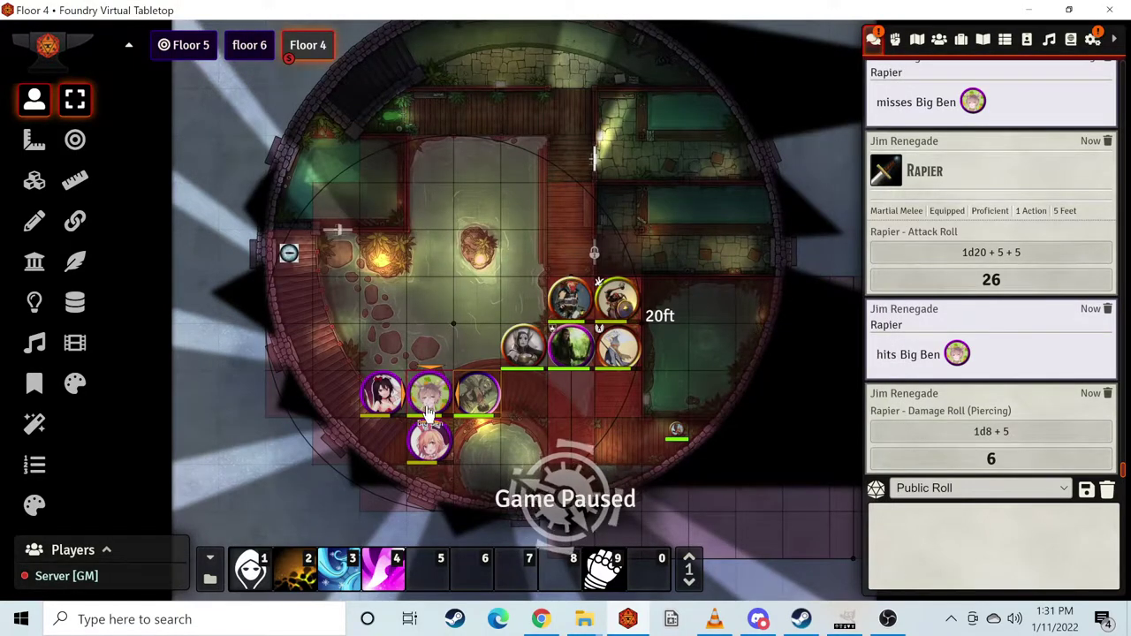
pyautogui.doubleClick(430, 407)
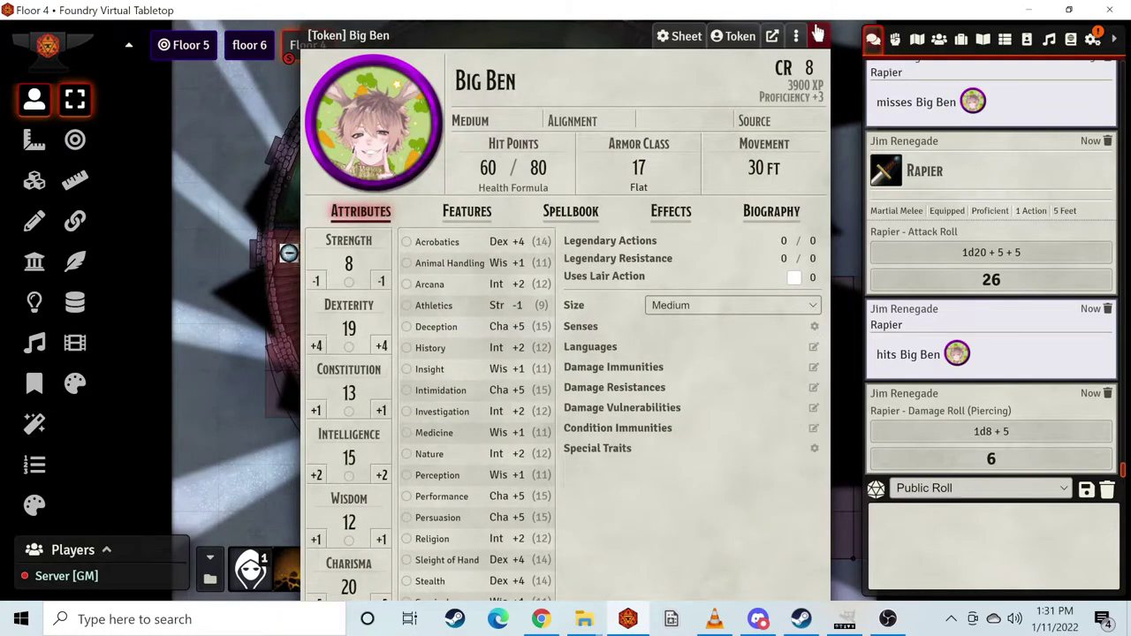